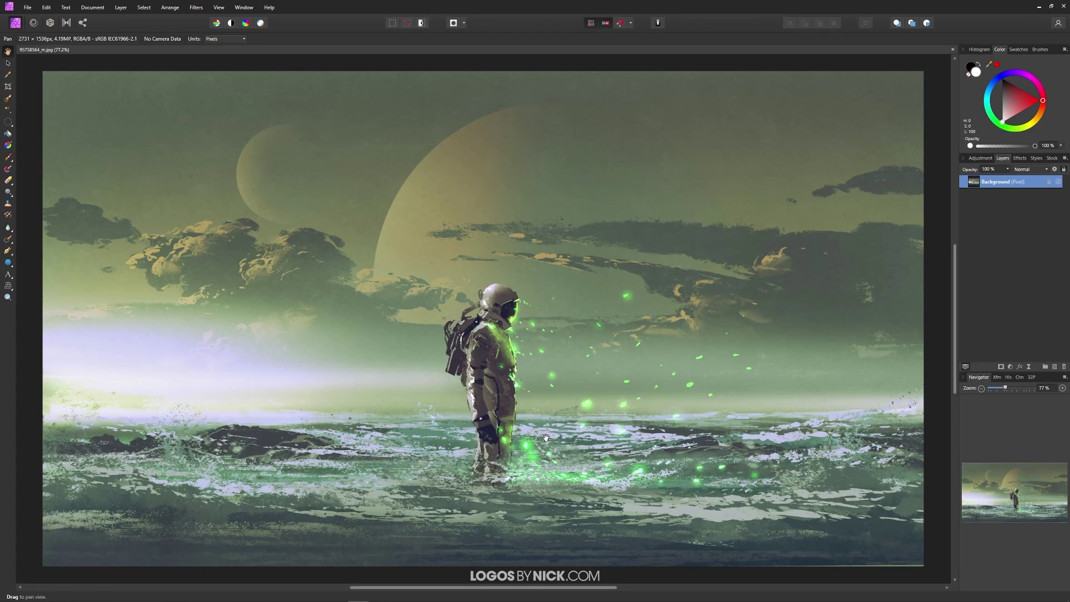
Step: Switch to the Clone Brush Tool and set its width to 593.2 px
click(7, 206)
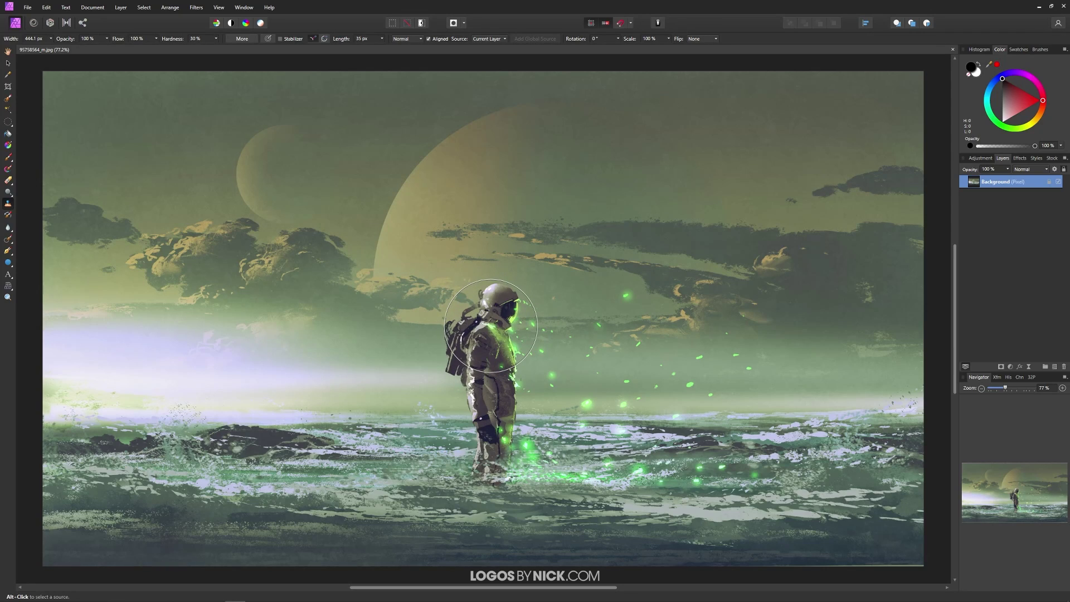
key(bracketleft)
key(bracketleft)
key(bracketleft)
key(bracketright)
key(bracketright)
key(bracketright)
key(bracketright)
key(bracketright)
click(50, 39)
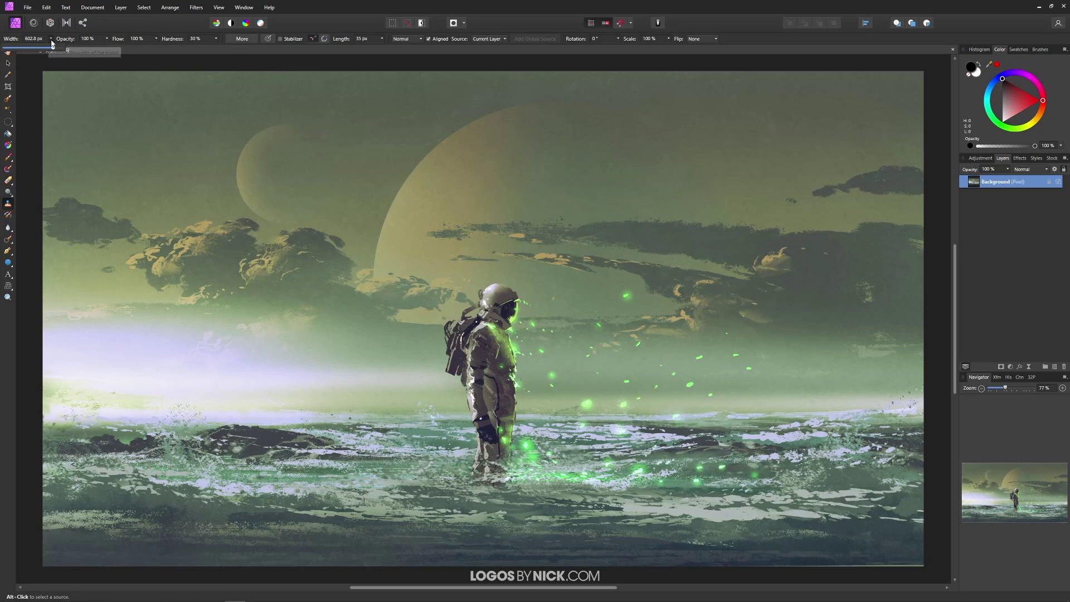
mouse_move(53, 48)
mouse_down()
mouse_move(29, 49)
mouse_move(40, 49)
mouse_up()
drag(75, 53, 89, 53)
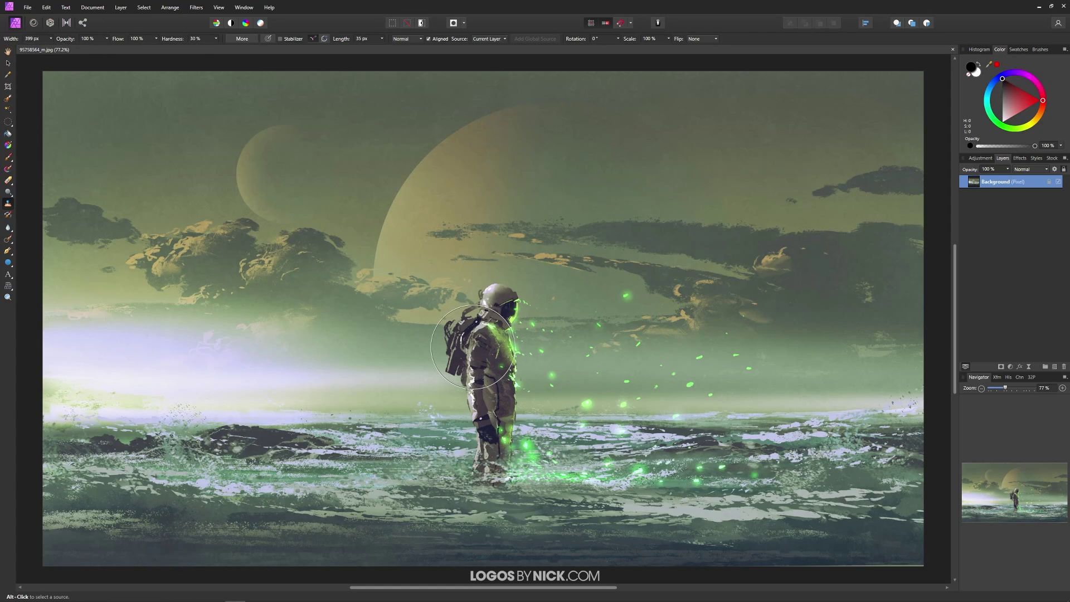
key(bracketleft)
Step: Sample the astronaut and paint a copy to his right, undoing trial copies in the water and sky
alt+click(491, 335)
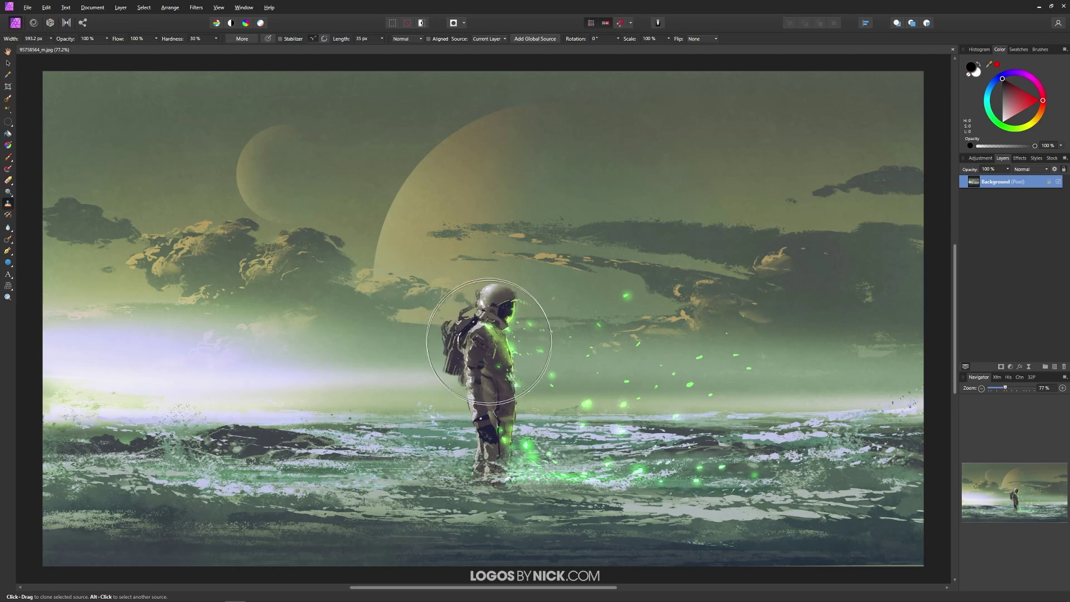
mouse_move(626, 335)
mouse_down()
mouse_move(616, 316)
mouse_move(631, 330)
mouse_move(626, 417)
mouse_up()
key(ctrl+z)
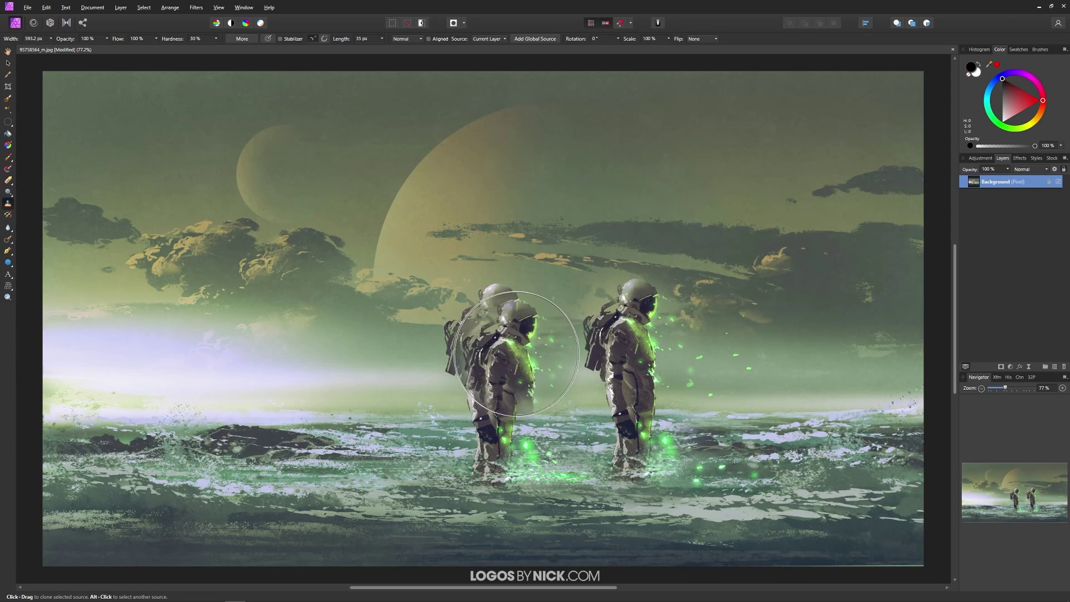
drag(490, 460, 496, 467)
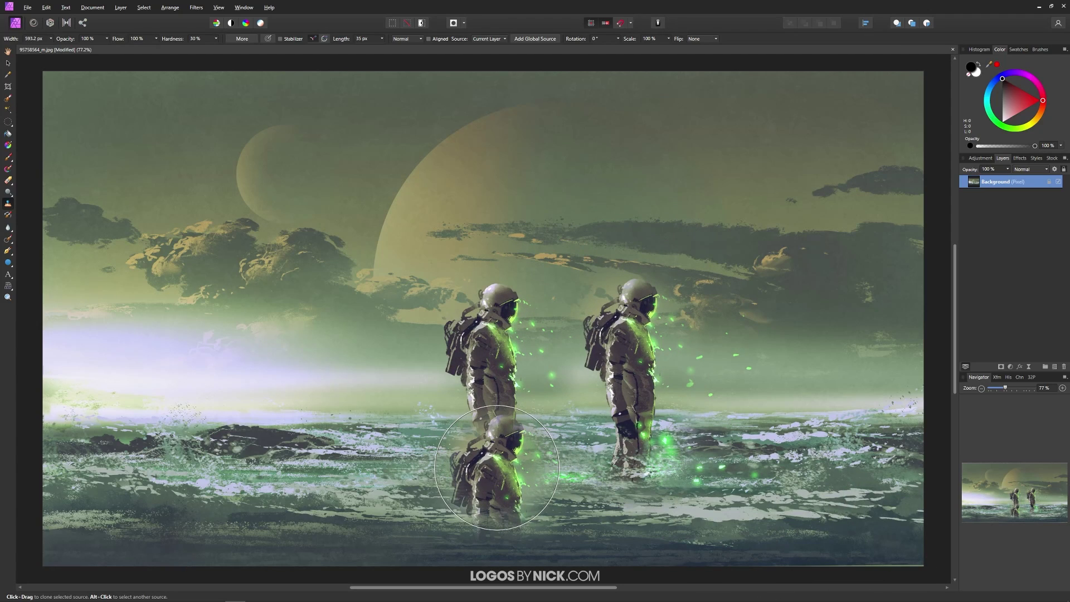
key(ctrl+z)
drag(760, 208, 758, 199)
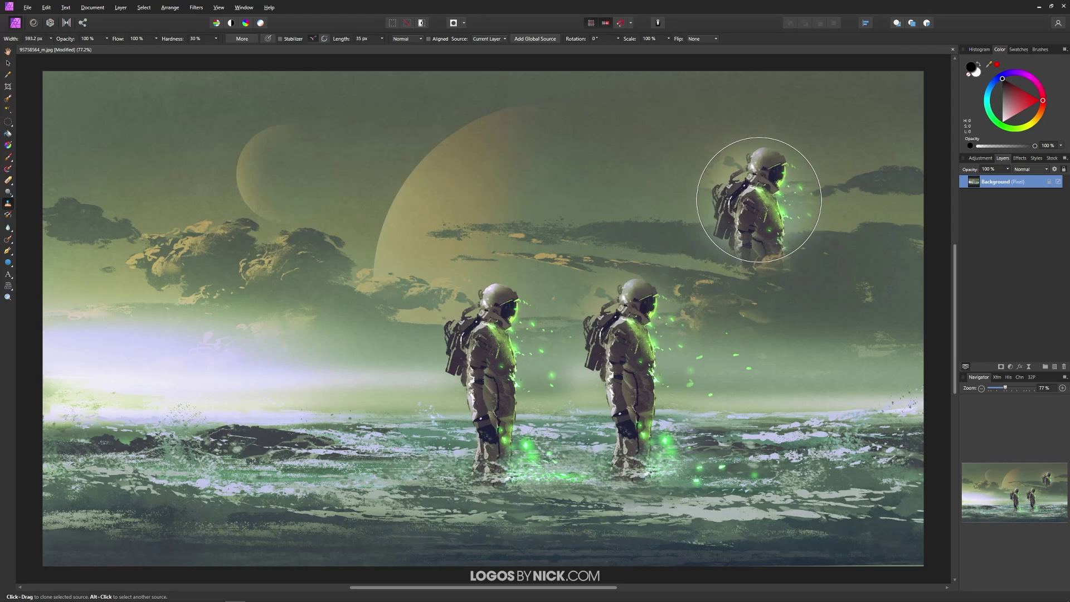
key(ctrl+z)
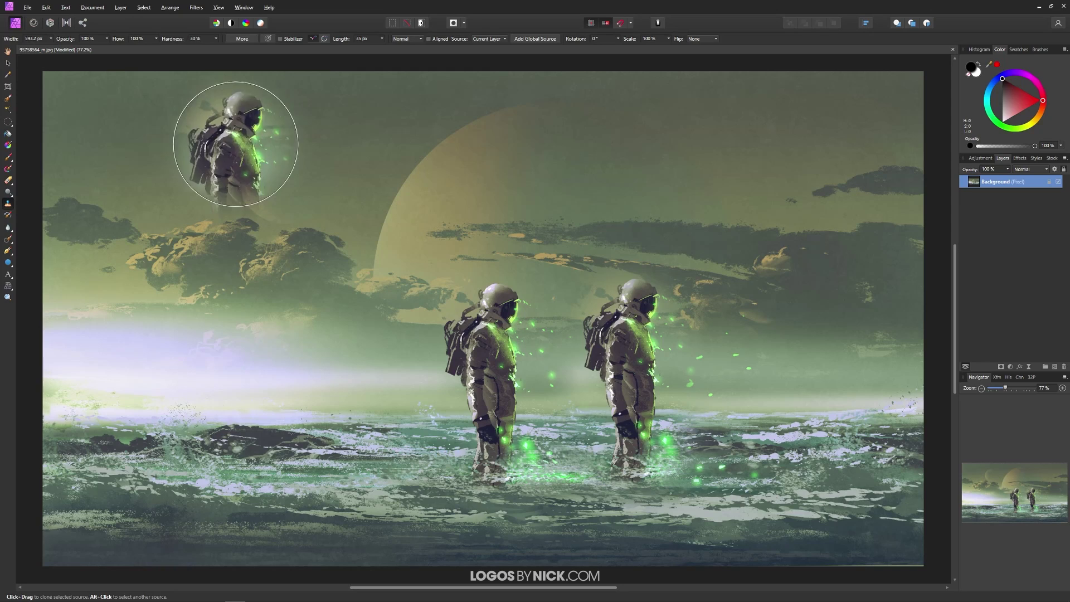
Step: Raise clone brush hardness to 100%, paint a hard-edged test copy, and undo it
click(216, 39)
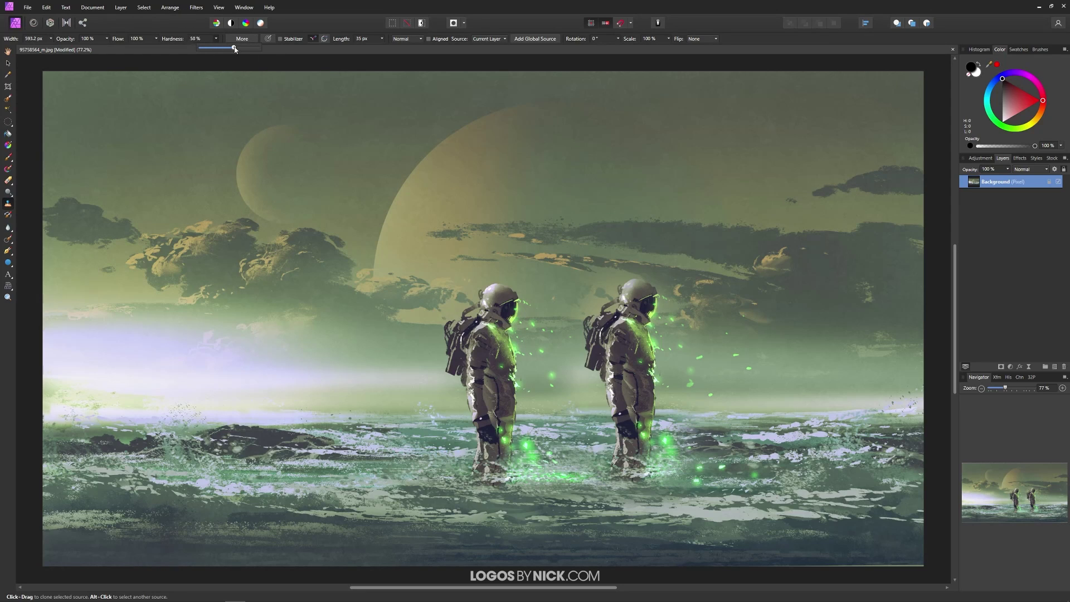
drag(235, 49, 262, 47)
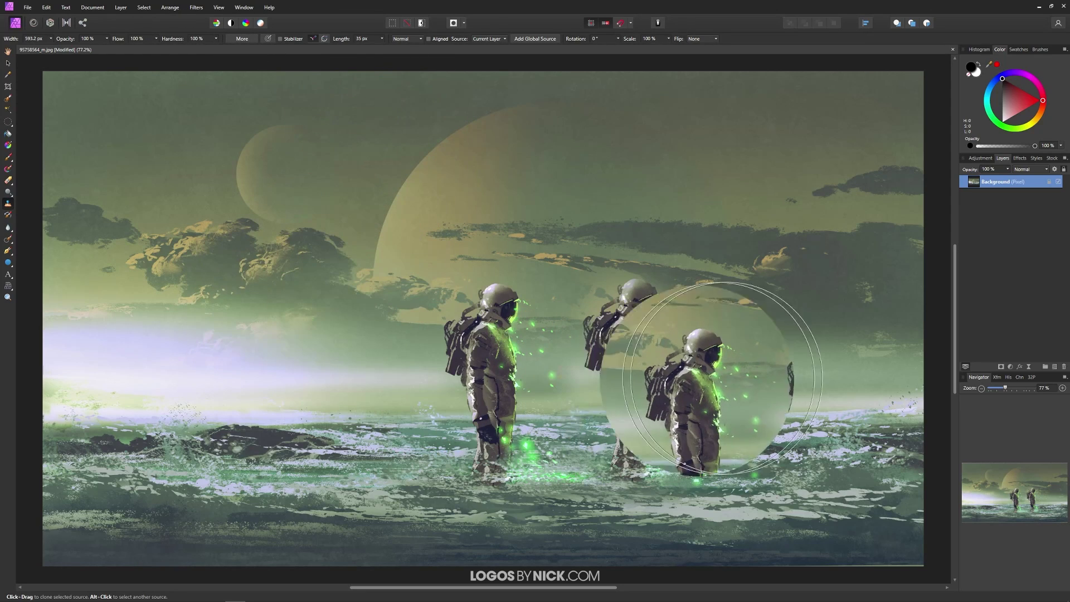
mouse_move(774, 384)
mouse_down()
mouse_move(777, 329)
mouse_move(775, 384)
mouse_up()
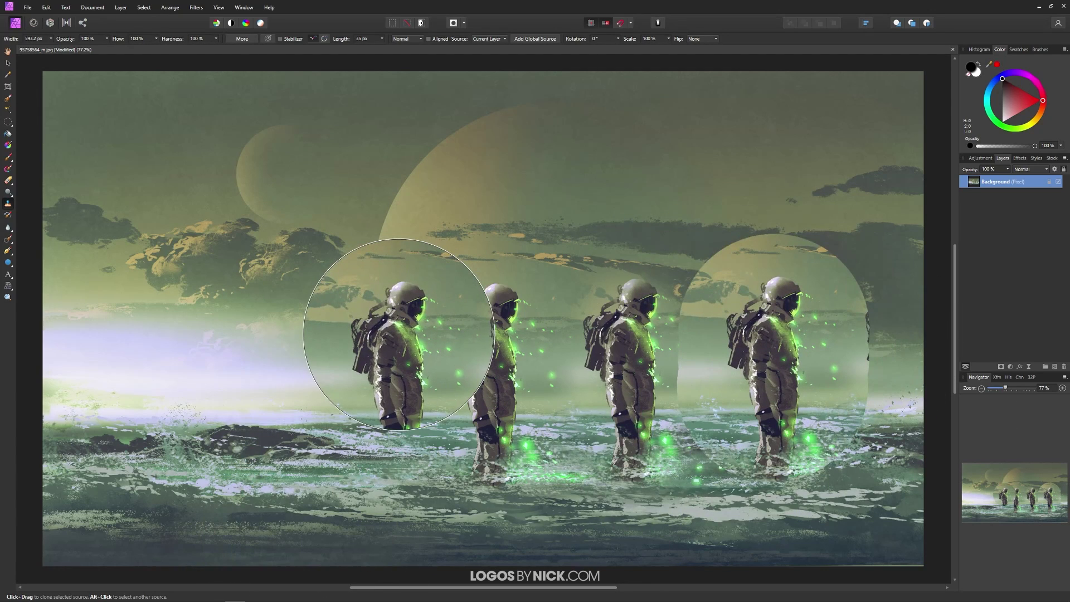
key(ctrl+z)
key(ctrl+z)
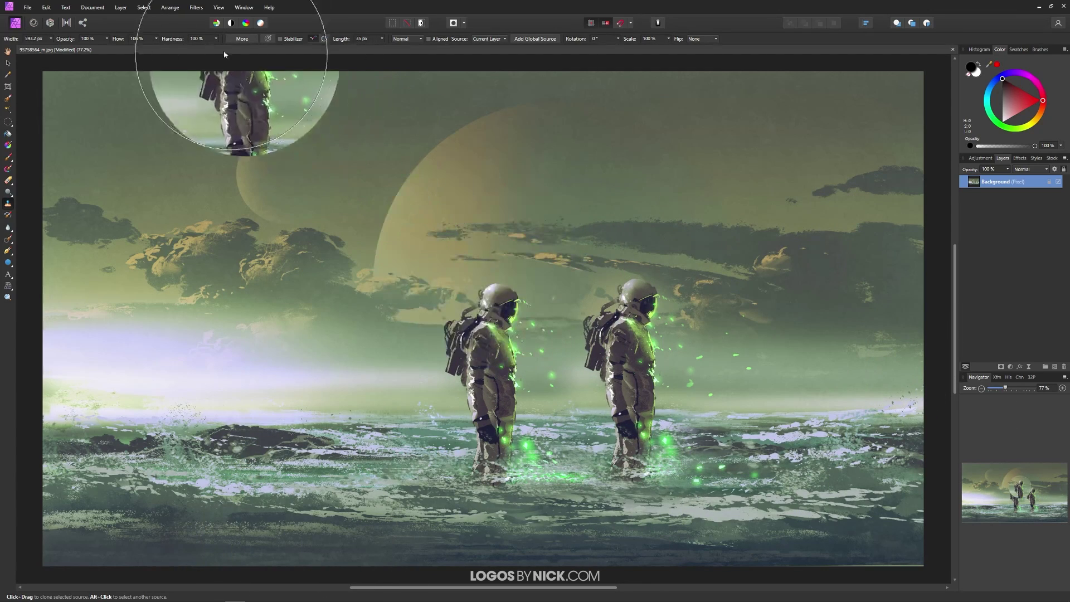
Step: Lower hardness to 7%, paint a very soft test copy, and undo it
click(215, 39)
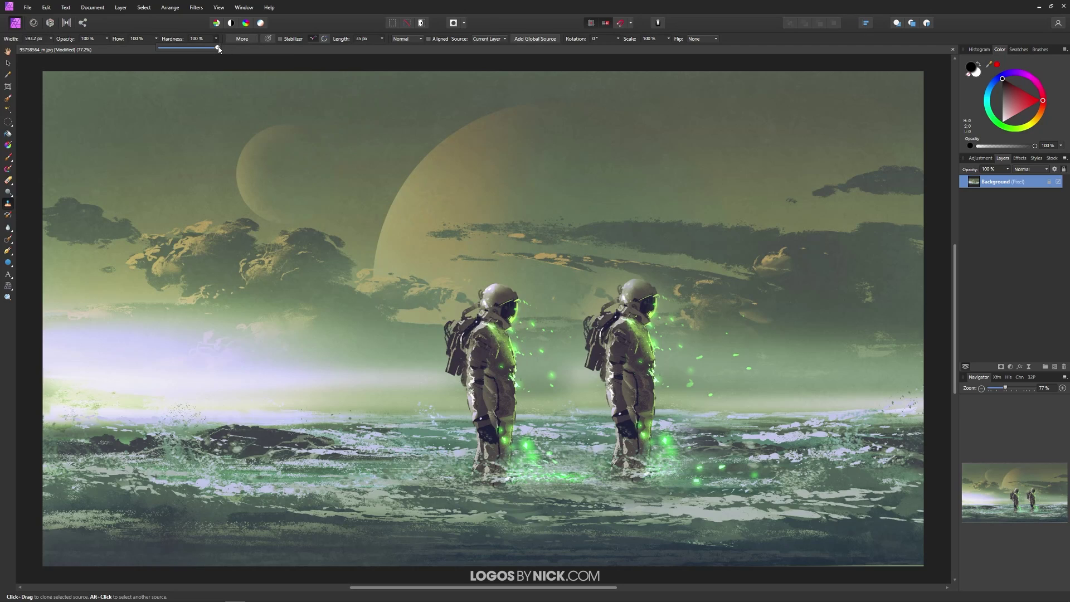
drag(218, 48, 163, 49)
mouse_move(766, 325)
mouse_down()
mouse_move(738, 318)
mouse_move(752, 413)
mouse_up()
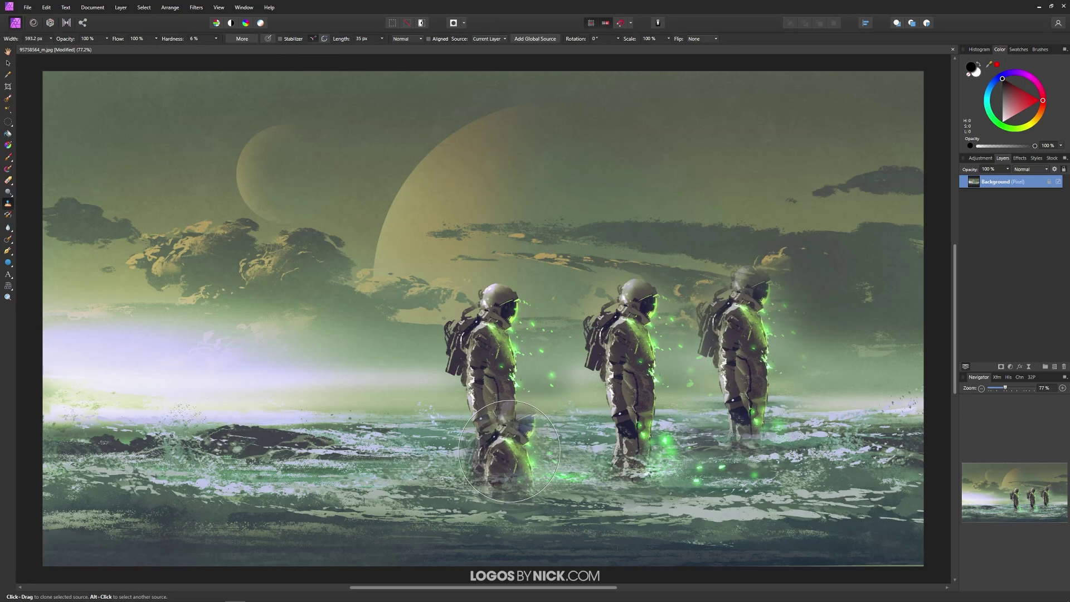
key(ctrl+z)
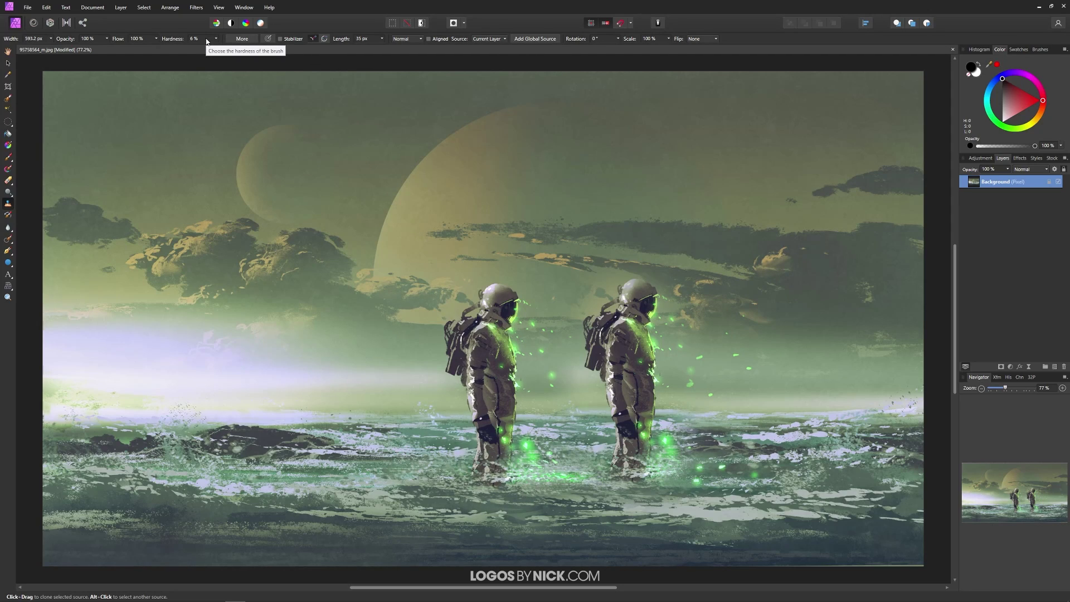
Step: Set hardness to about 33% and paint astronaut copies on the right and left
click(217, 39)
drag(219, 50, 232, 50)
drag(789, 325, 737, 337)
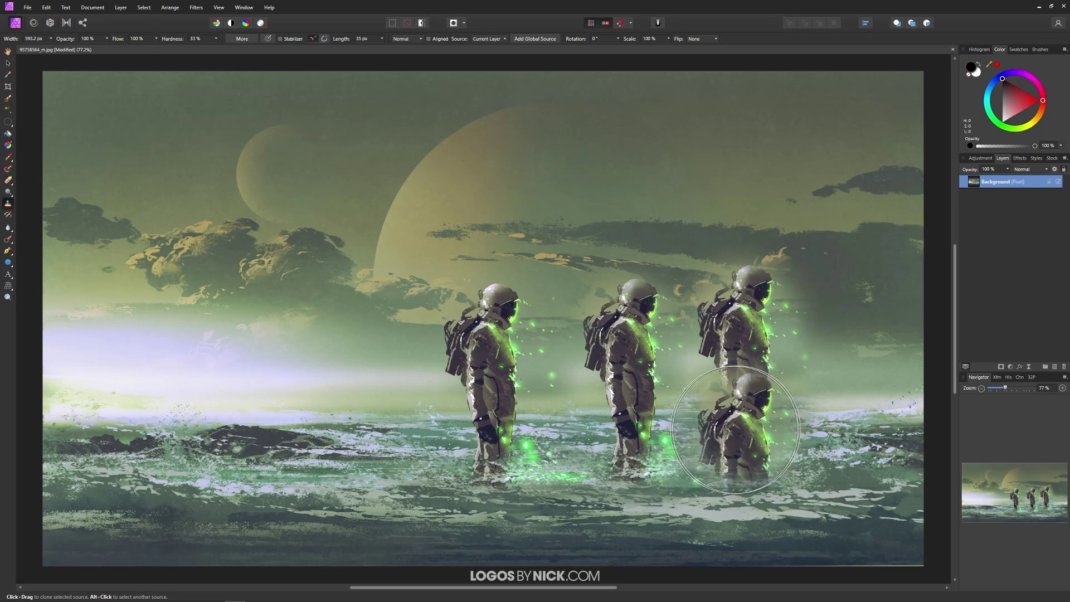
click(362, 421)
Step: Undo the extra copies, then paint and undo faint clones at about 32% opacity
key(ctrl+z)
key(ctrl+z)
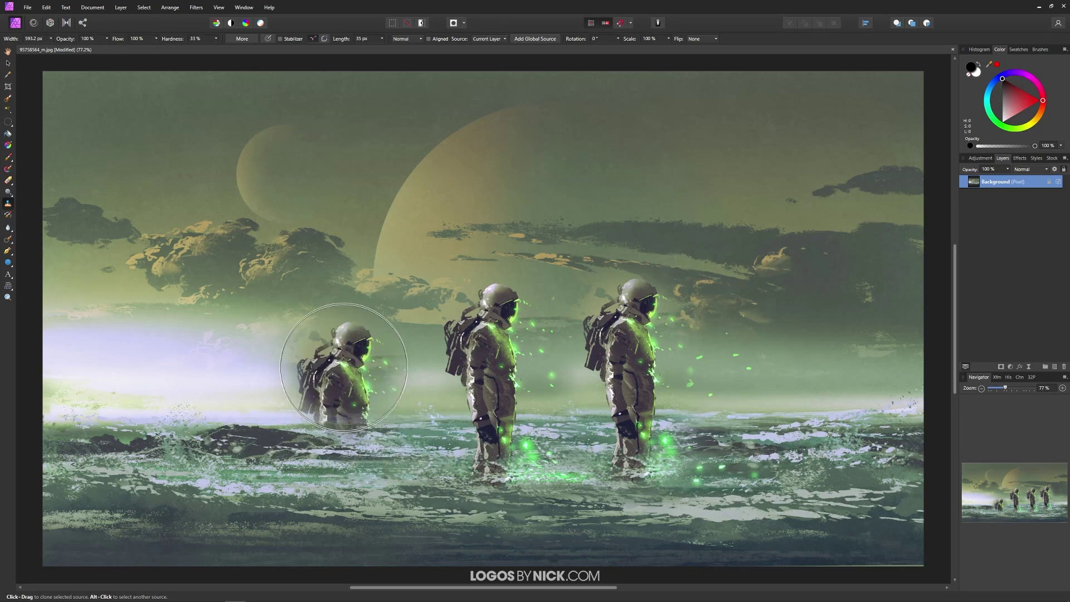
click(107, 39)
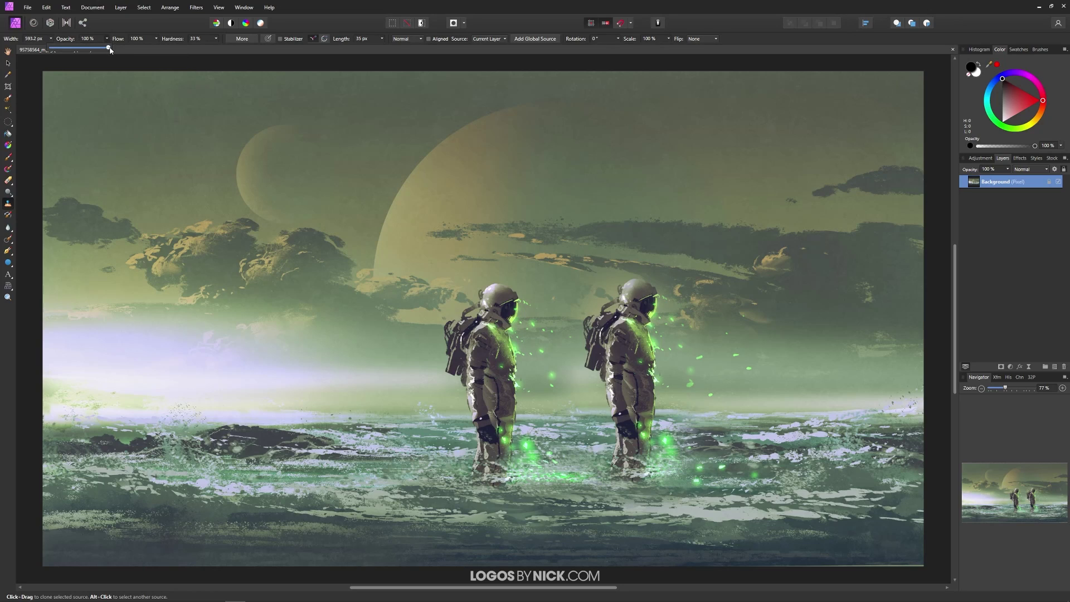
drag(108, 49, 69, 50)
mouse_move(752, 350)
mouse_down()
mouse_move(762, 327)
mouse_move(756, 366)
mouse_move(757, 346)
mouse_up()
click(382, 367)
key(ctrl+z)
key(ctrl+z)
key(ctrl+z)
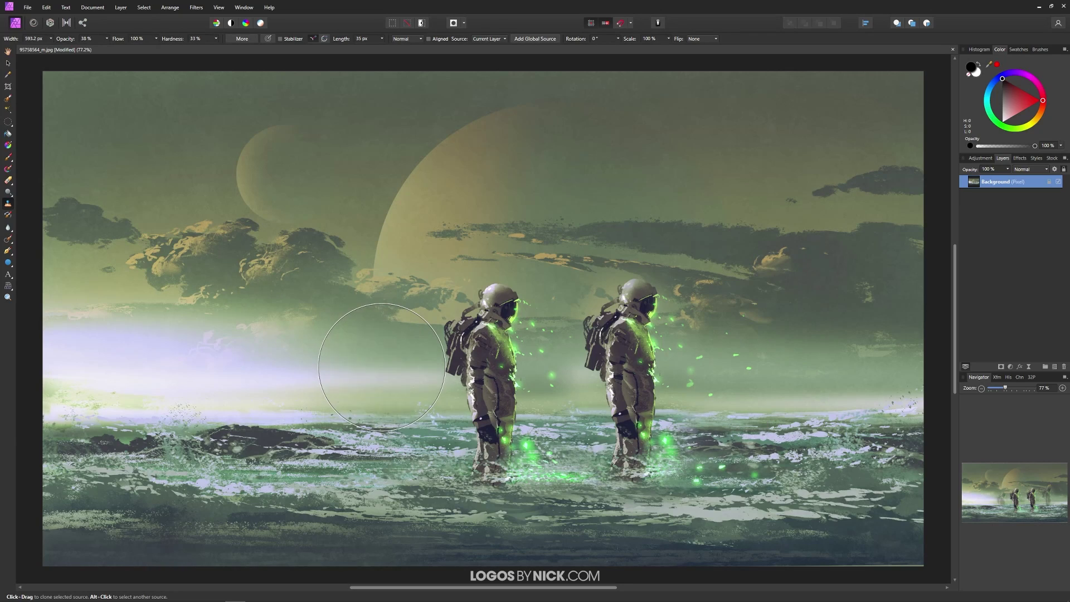
Step: Restore clone brush opacity to 100%, paint a full test copy, and undo it
click(107, 38)
drag(108, 47, 148, 49)
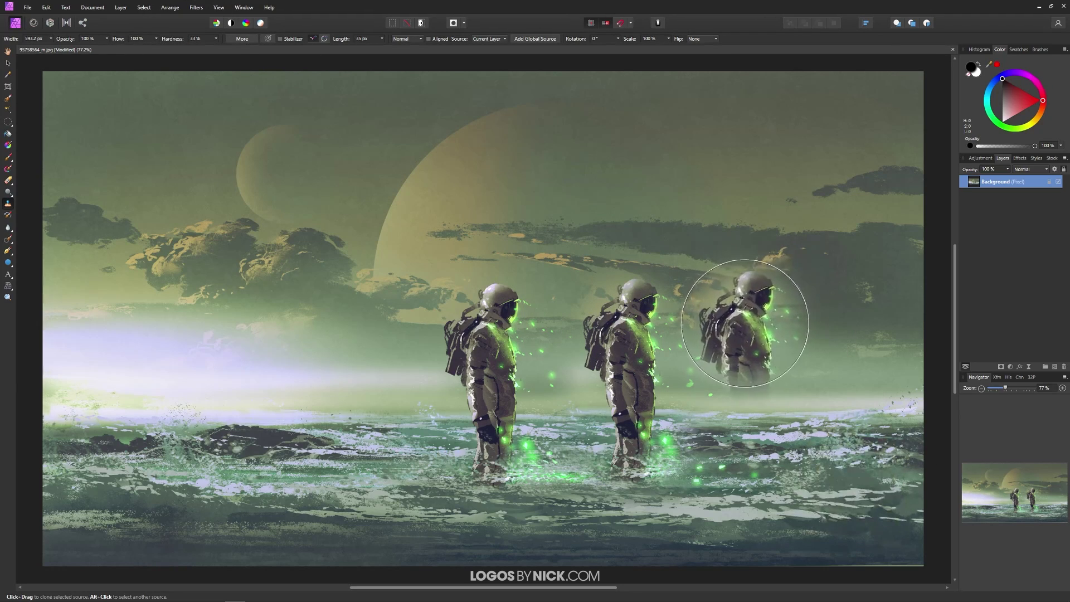
mouse_move(741, 334)
mouse_down()
mouse_move(759, 335)
mouse_move(752, 423)
mouse_up()
key(ctrl+z)
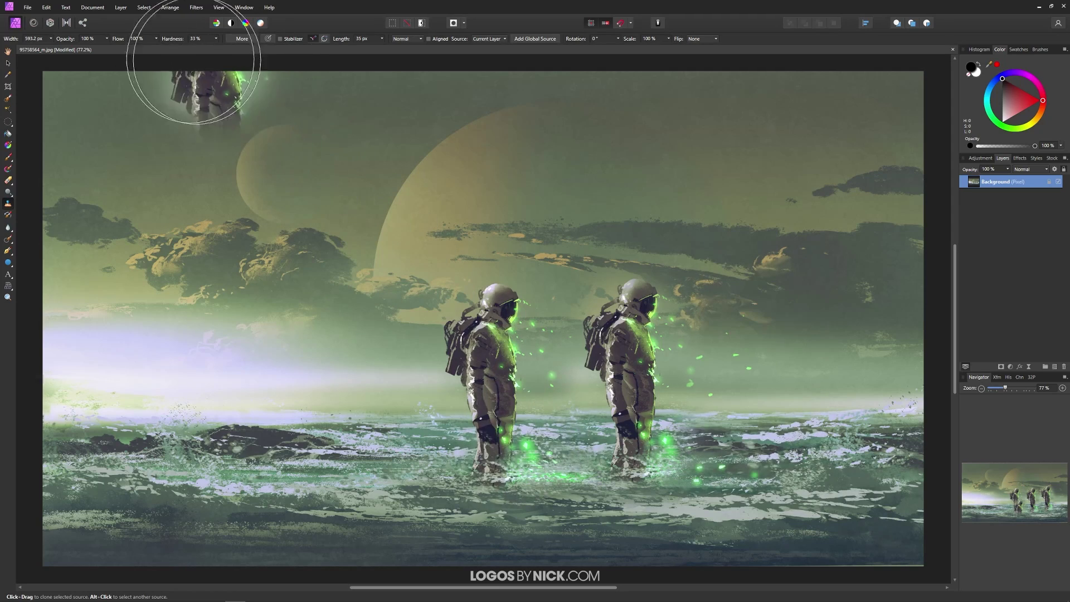
Step: Lower brush flow to 9% and faintly paint astronaut copies on the right
click(158, 39)
drag(159, 49, 116, 48)
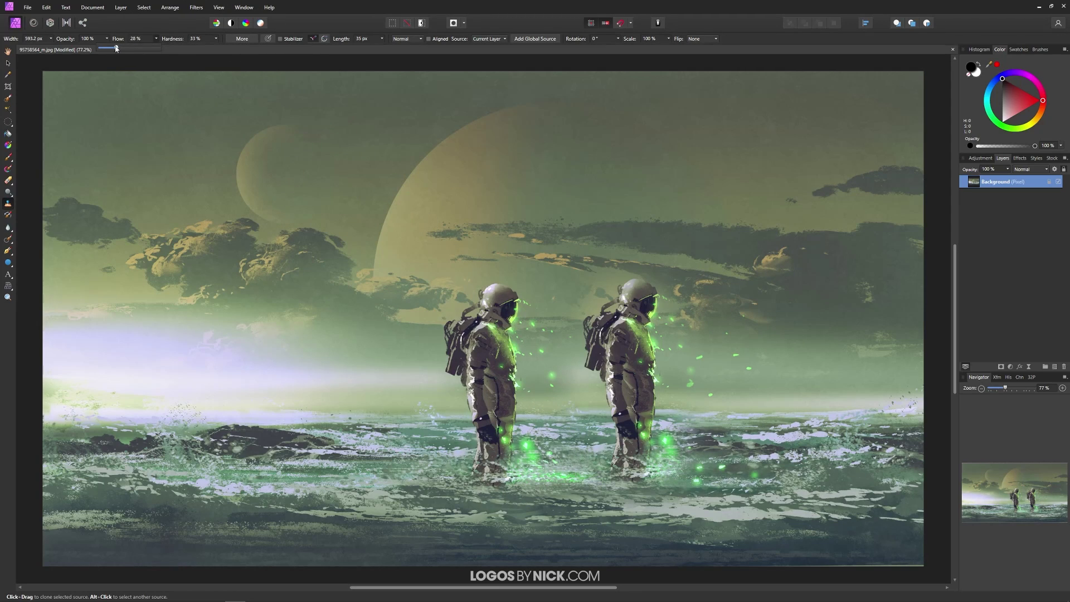
mouse_move(788, 281)
mouse_down()
mouse_move(747, 315)
mouse_move(759, 389)
mouse_move(747, 312)
mouse_move(763, 270)
mouse_move(764, 423)
mouse_move(753, 446)
mouse_move(777, 440)
mouse_move(769, 429)
mouse_up()
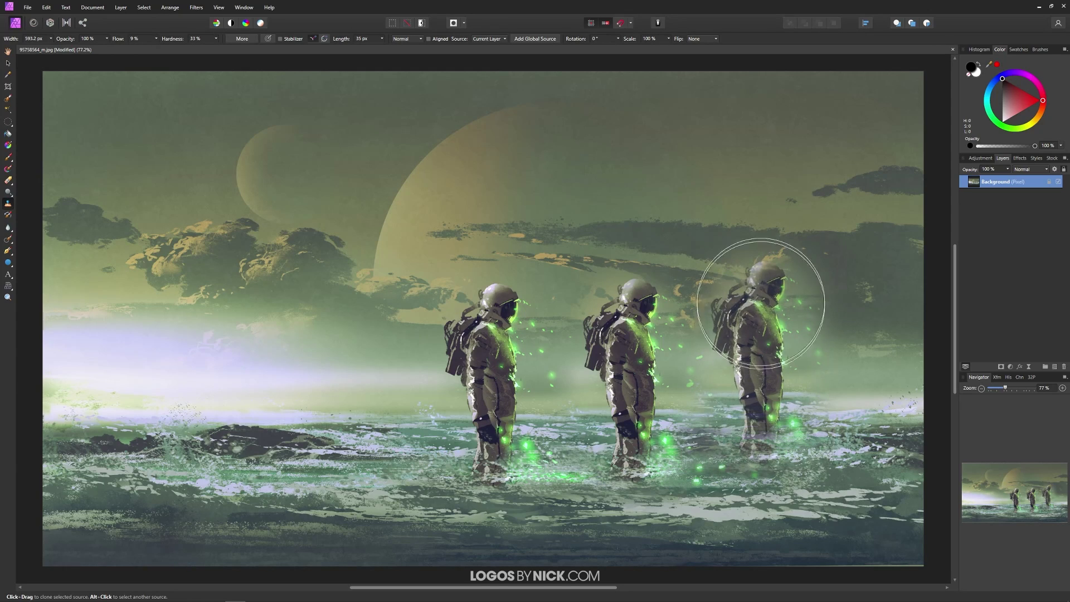
click(440, 331)
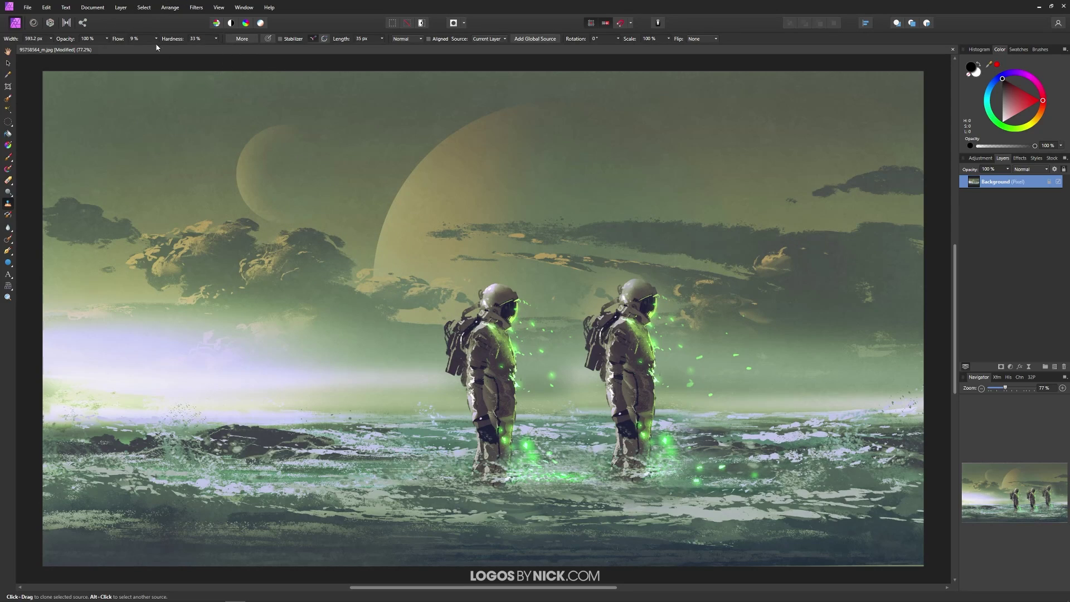
Step: Raise brush flow to 81% and stamp an astronaut copy near the image top
click(156, 39)
drag(158, 48, 201, 53)
click(425, 100)
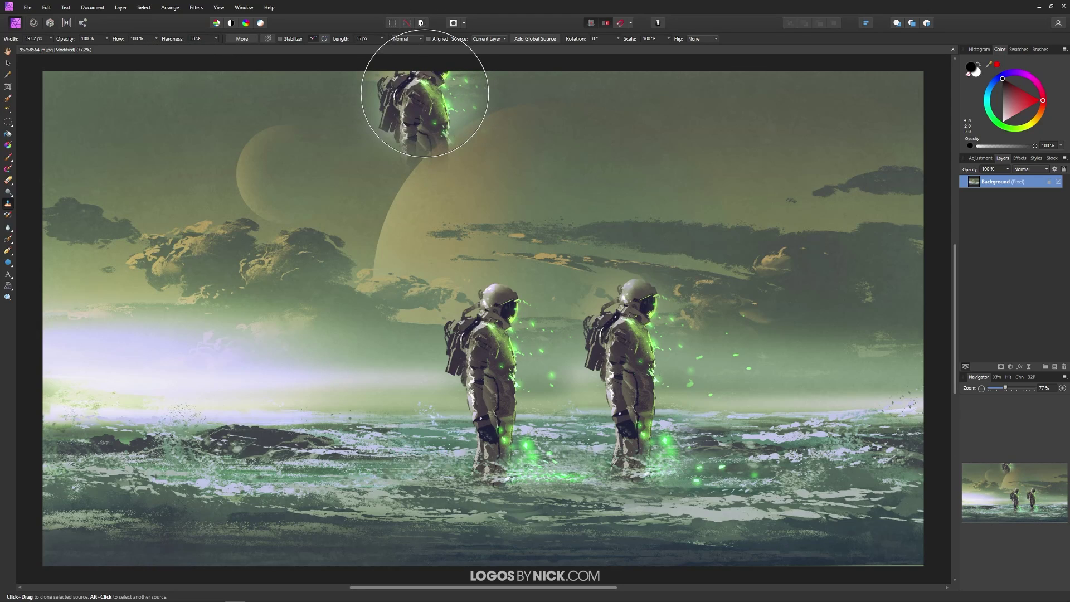
Step: Switch the clone blend mode to Soft light, paint a test copy, and undo it
click(413, 39)
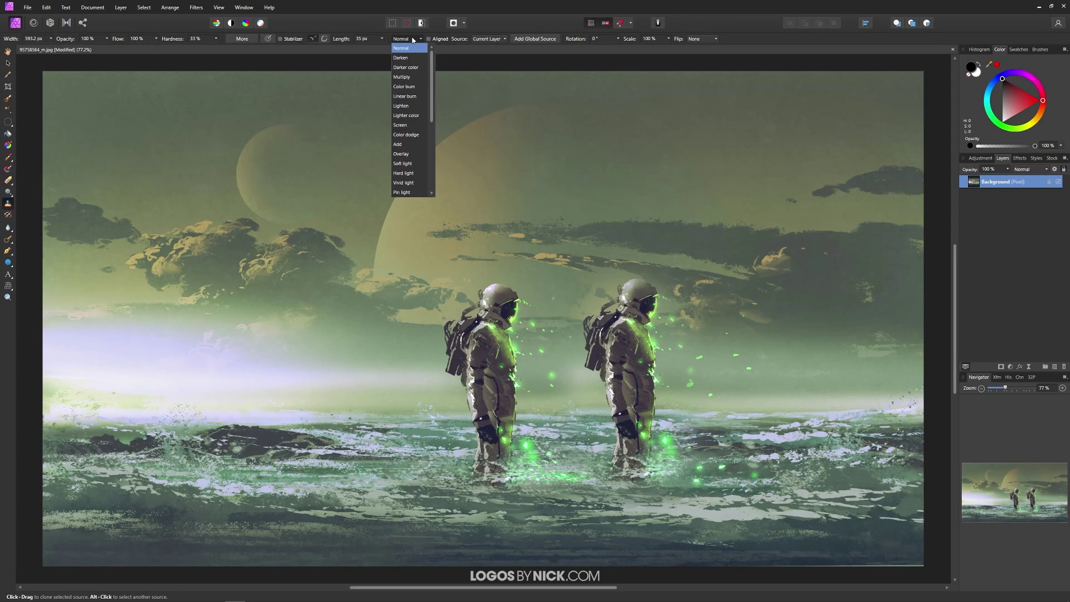
scroll(409, 111, down, 5)
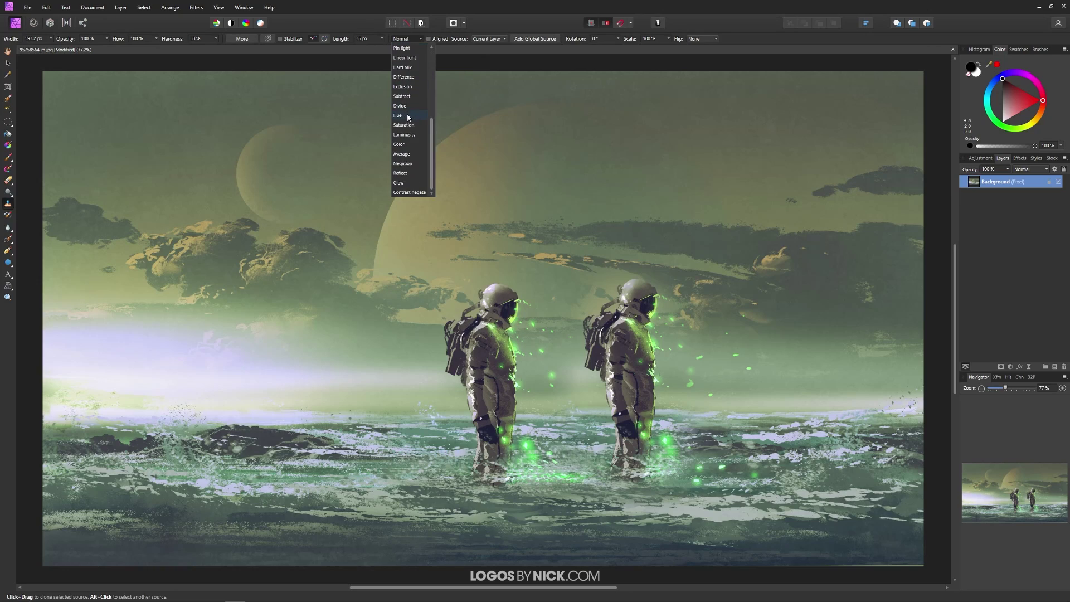
scroll(414, 138, up, 5)
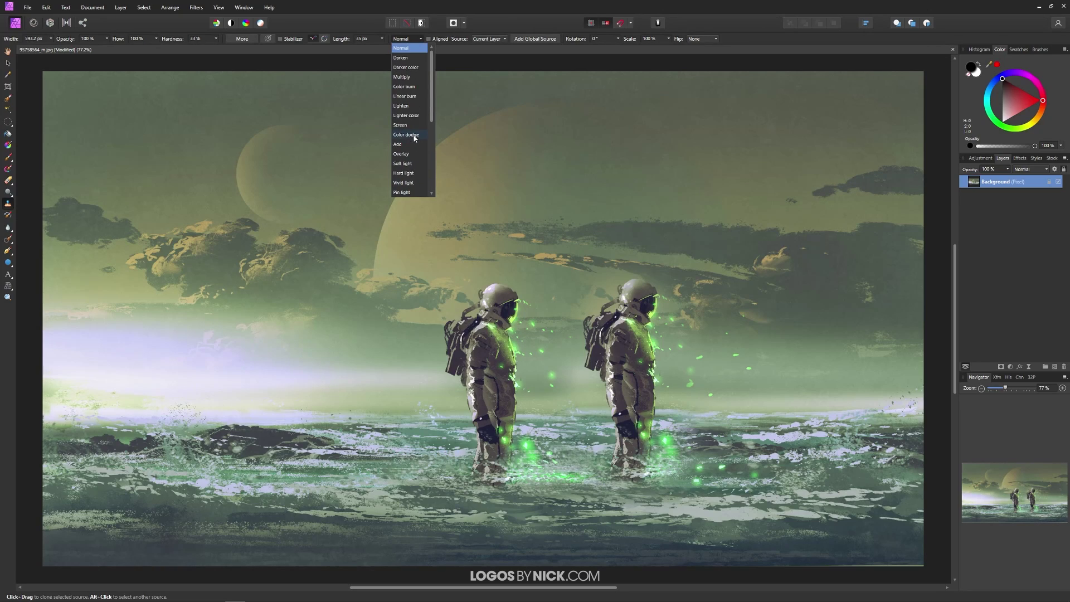
scroll(416, 118, down, 1)
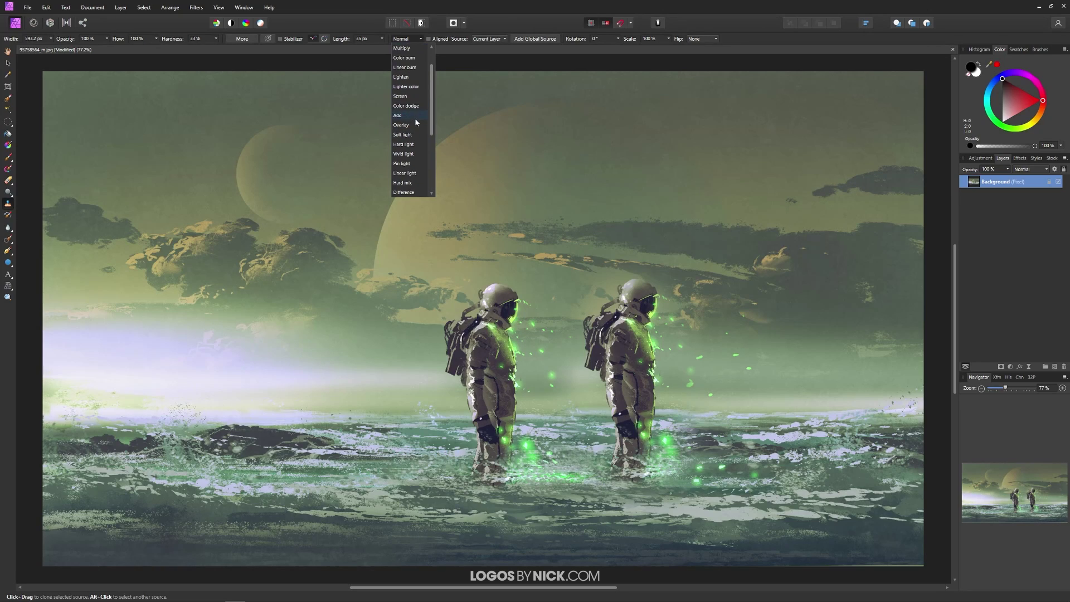
scroll(413, 161, down, 2)
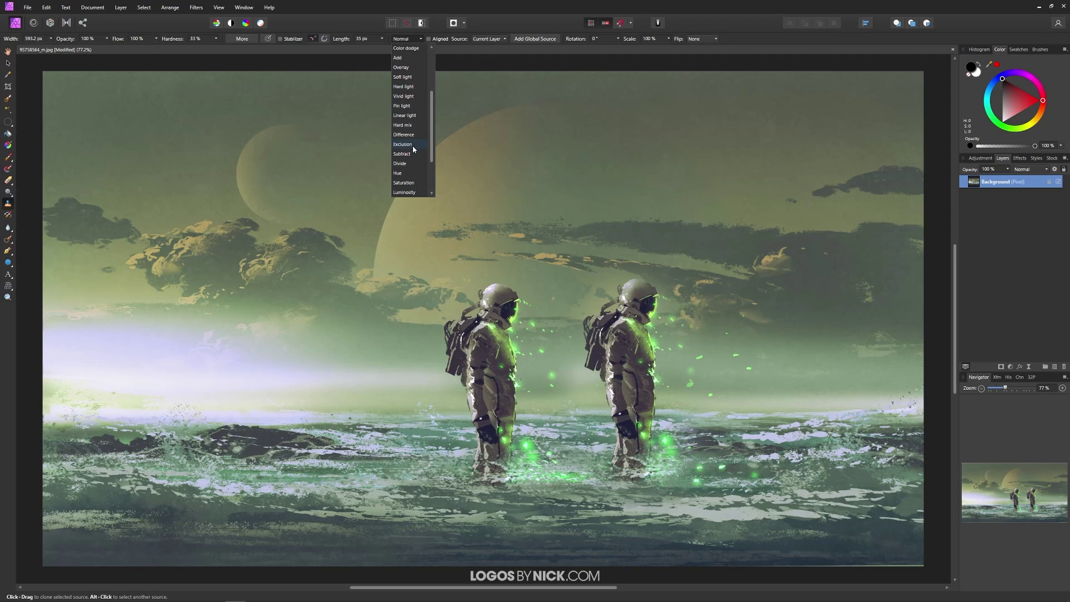
scroll(414, 98, up, 1)
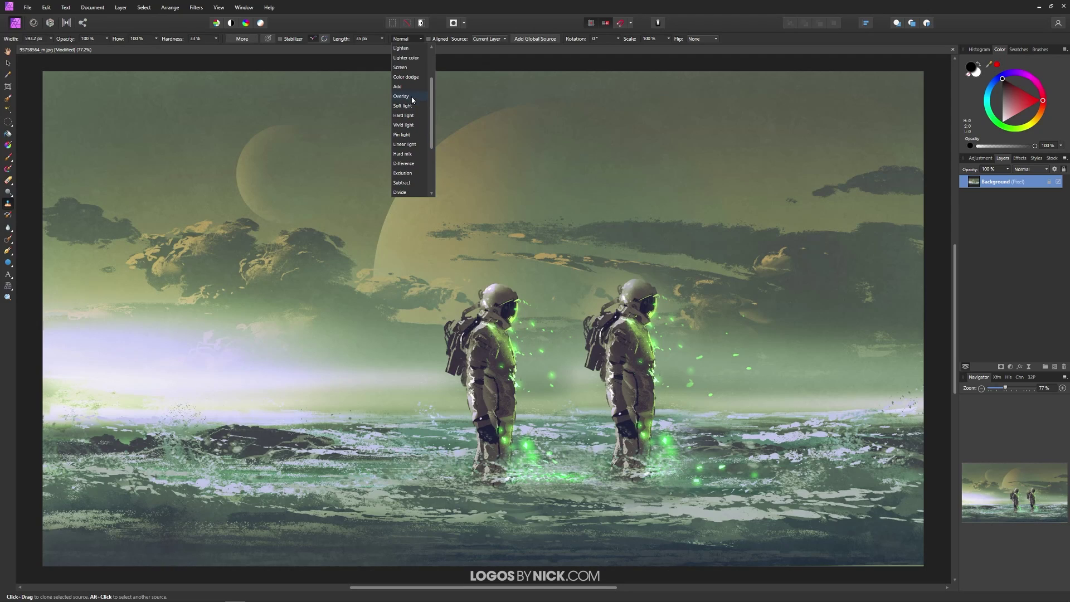
click(412, 106)
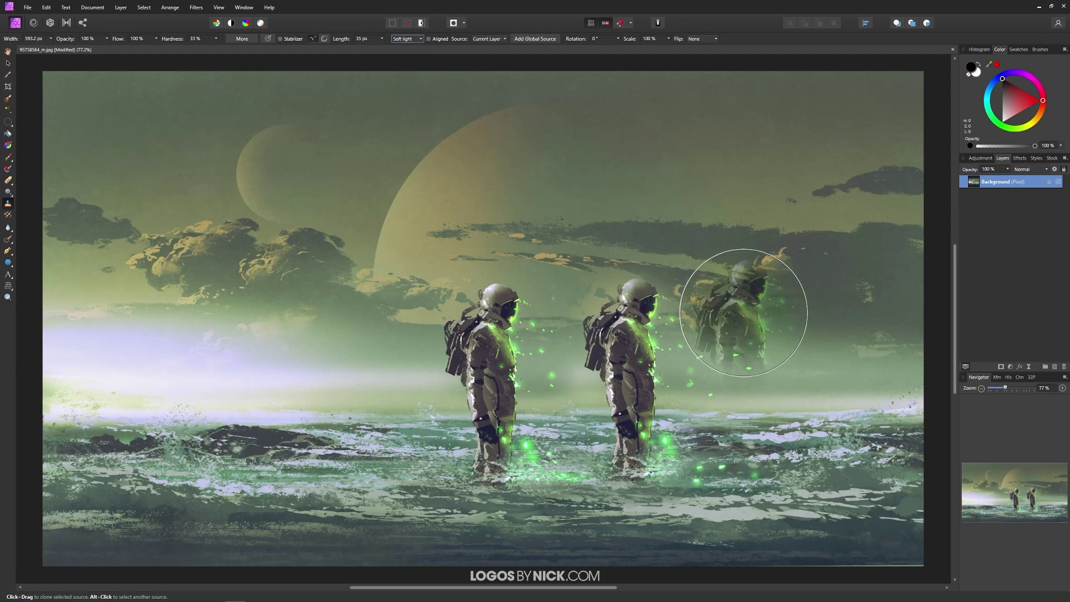
mouse_move(752, 336)
mouse_down()
mouse_move(748, 424)
mouse_move(776, 303)
mouse_move(797, 275)
mouse_move(569, 417)
mouse_move(614, 404)
mouse_up()
key(ctrl+z)
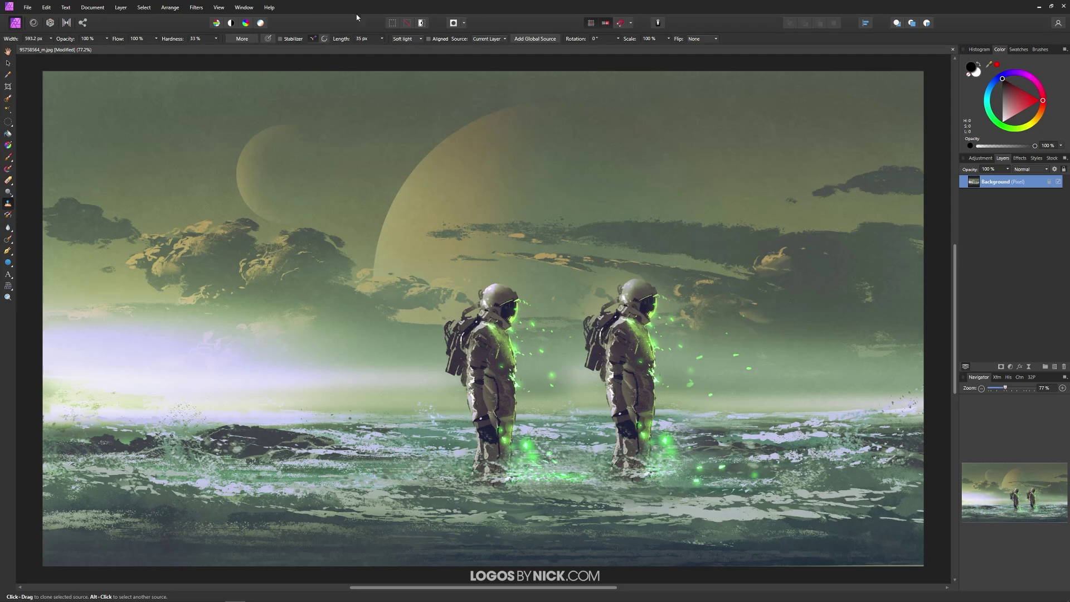
Step: Switch to Hard mix blend mode, paint harsh astronaut copies, and undo them
click(410, 39)
click(412, 98)
mouse_move(696, 334)
mouse_down()
mouse_move(704, 315)
mouse_move(747, 328)
mouse_move(747, 430)
mouse_up()
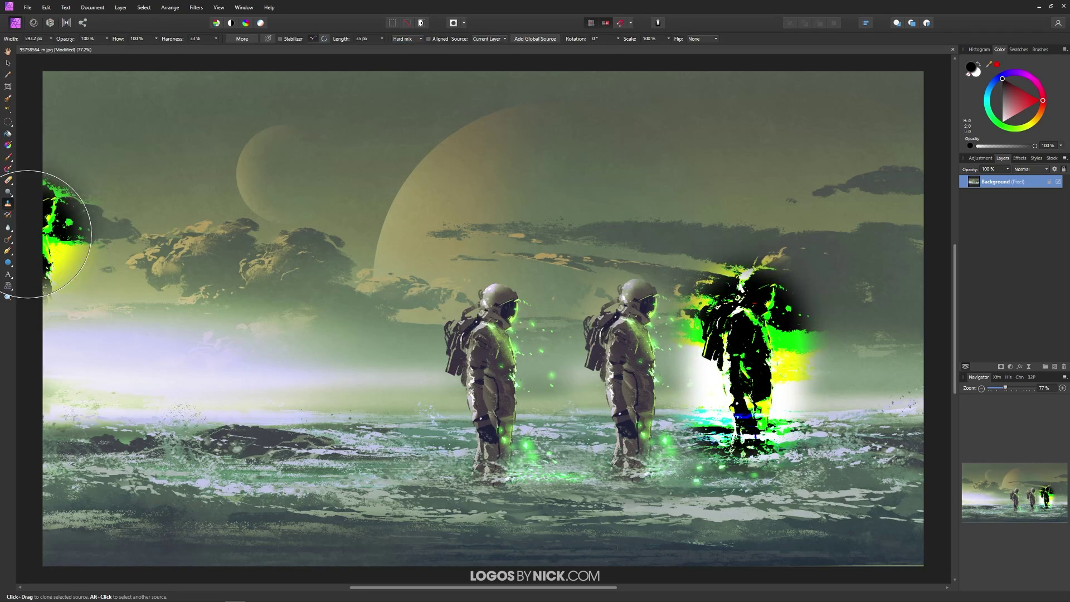
drag(429, 168, 446, 185)
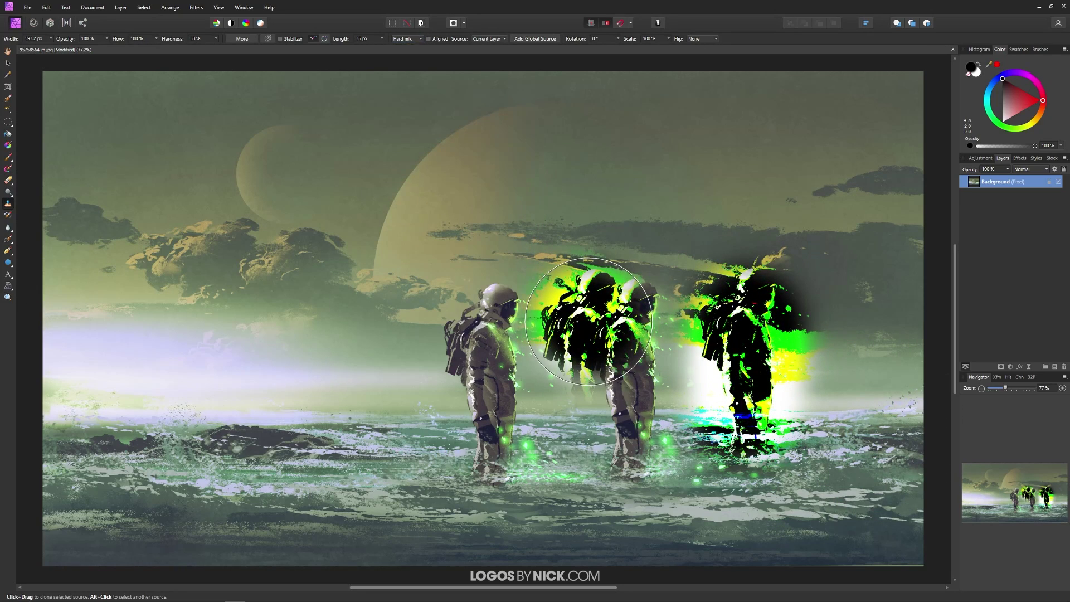
key(ctrl+z)
key(ctrl+z)
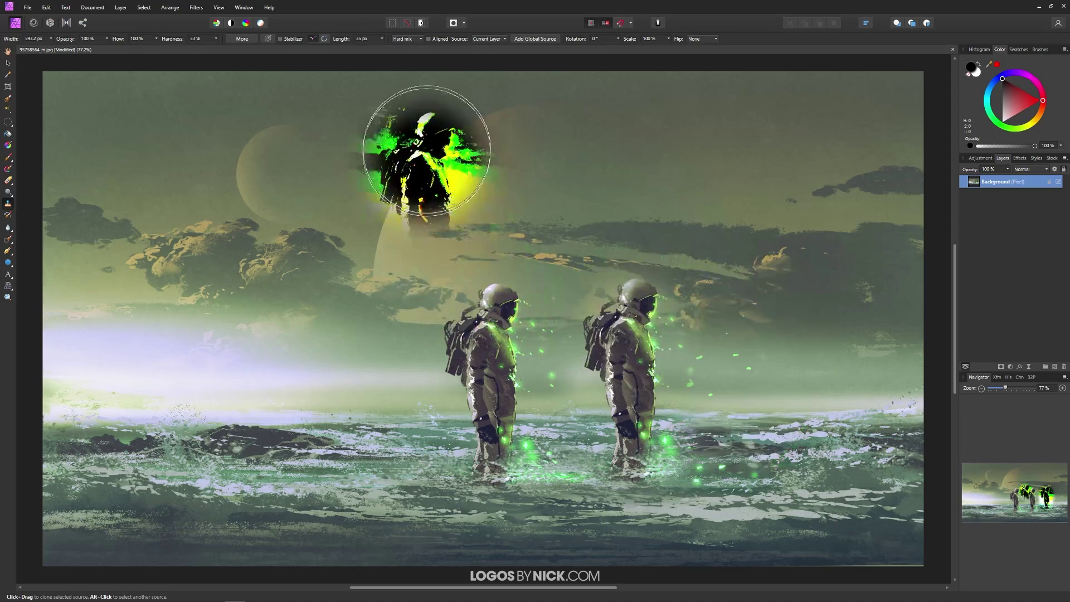
click(406, 38)
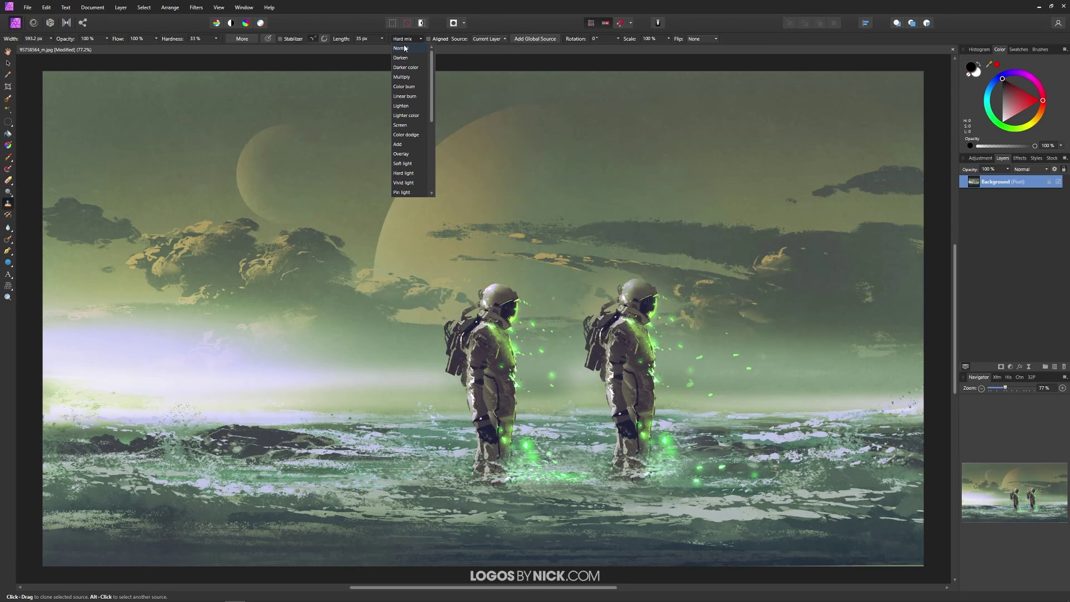
Step: Set the clone blend mode to Normal with Current Layer as the source
click(401, 48)
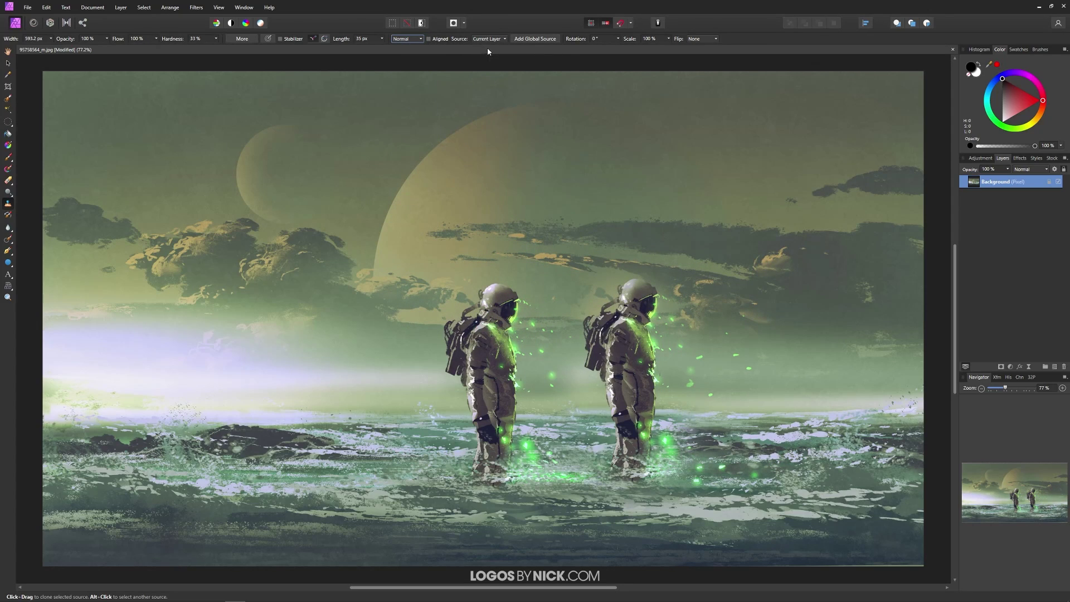
click(486, 39)
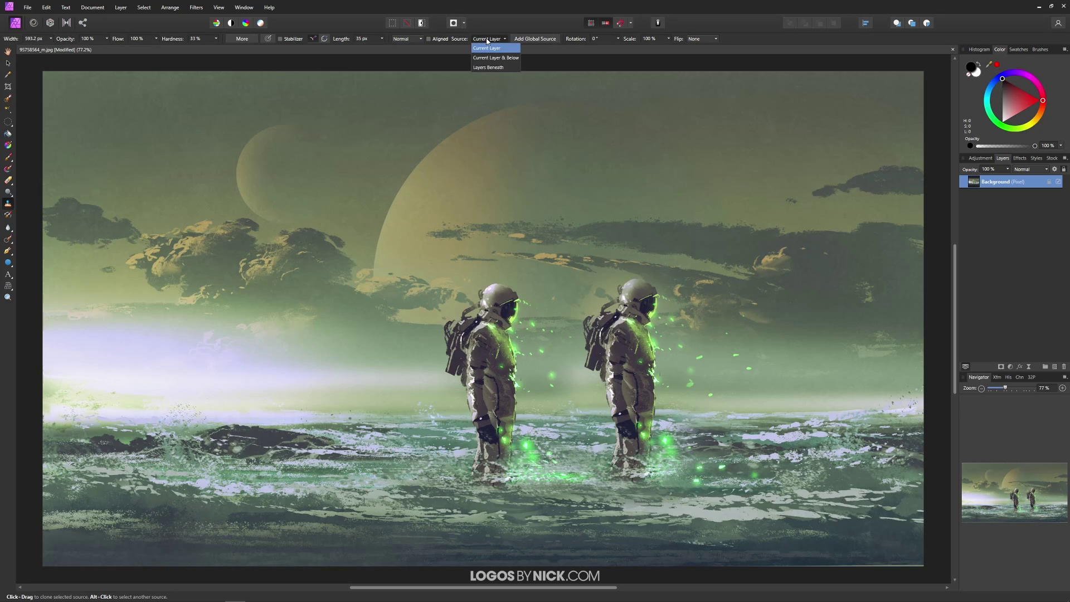
click(494, 48)
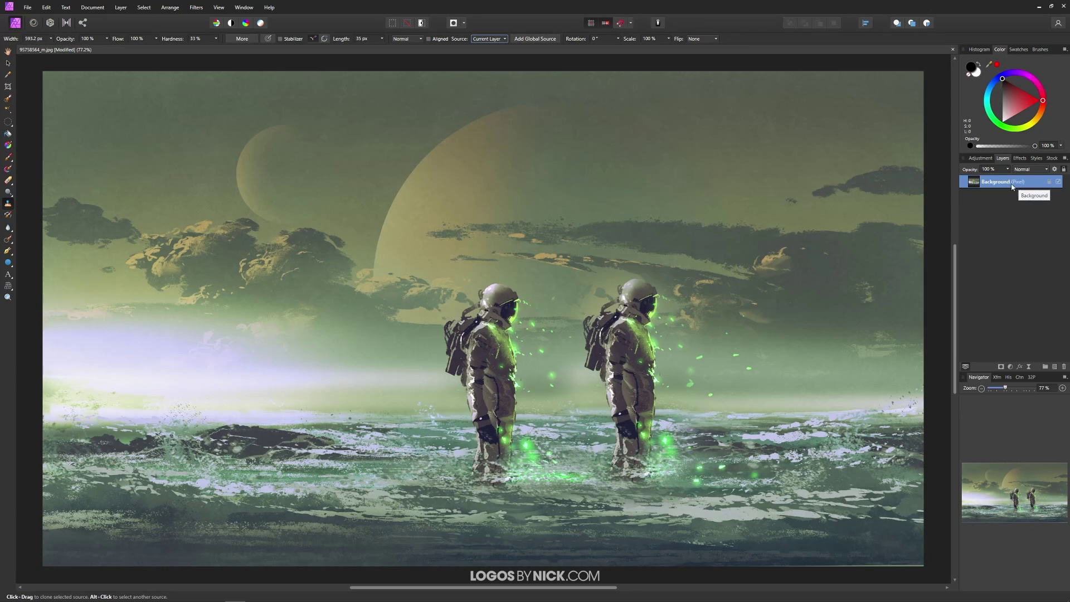
Step: Add a new empty pixel layer above the Background
click(1055, 366)
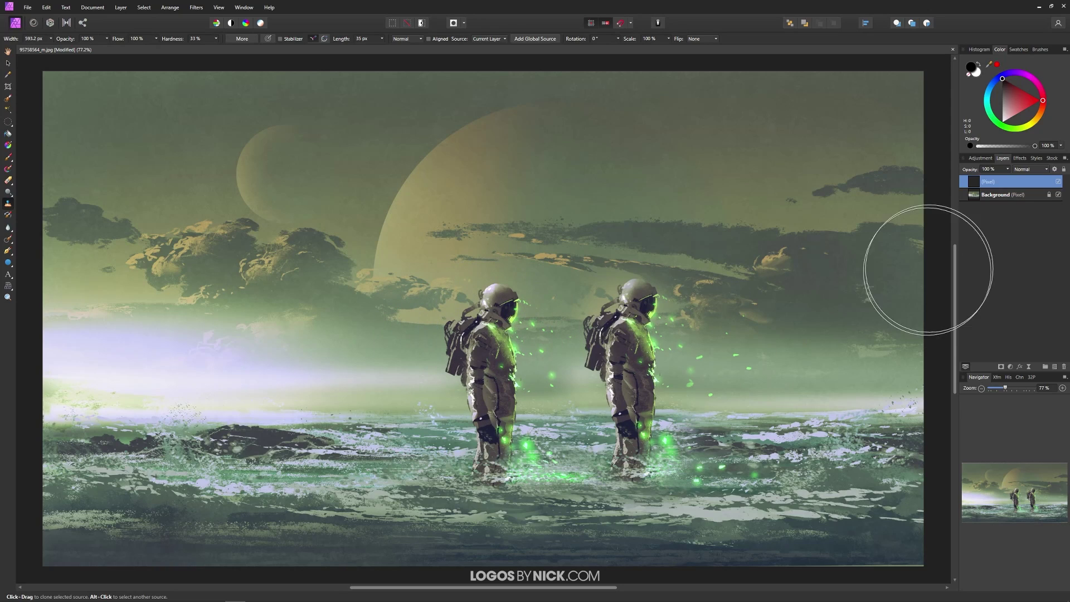
click(490, 39)
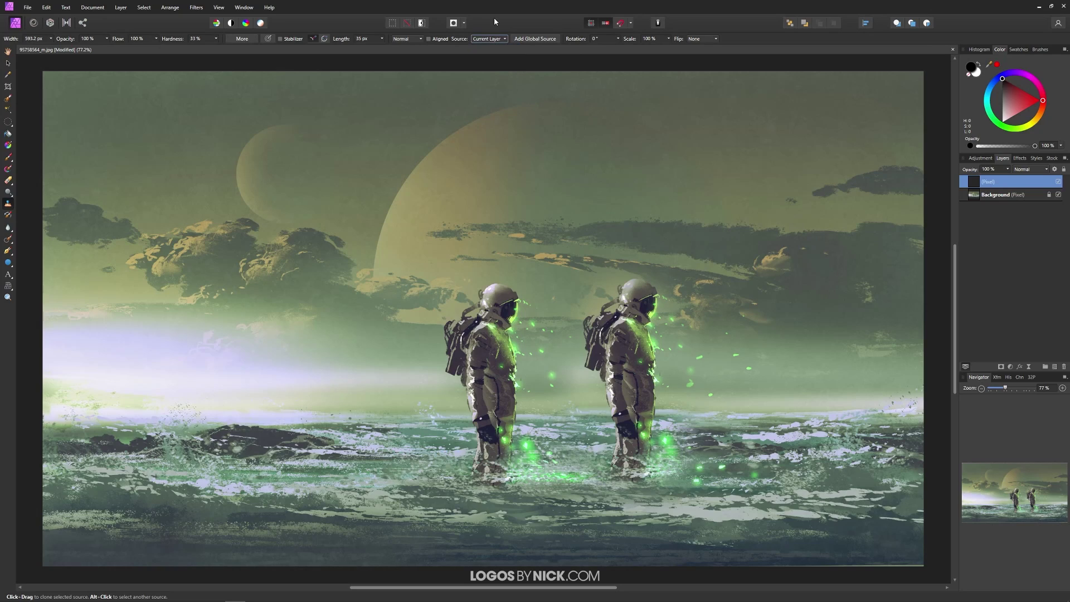
click(500, 40)
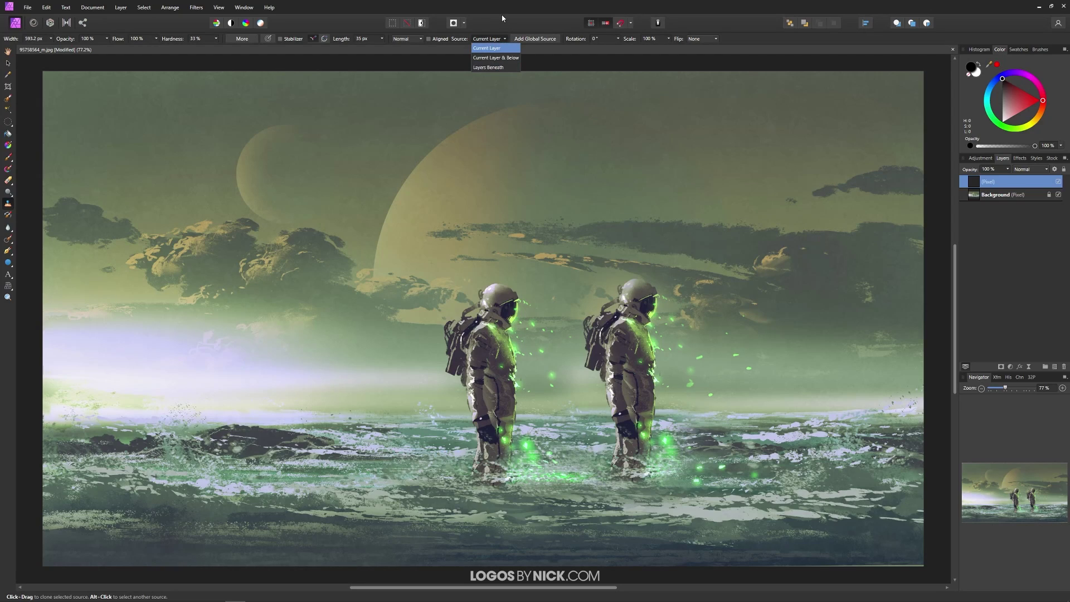
Step: Sample Current Layer & Below, clone a third astronaut onto the Pixel layer, and check it without the Background
click(496, 57)
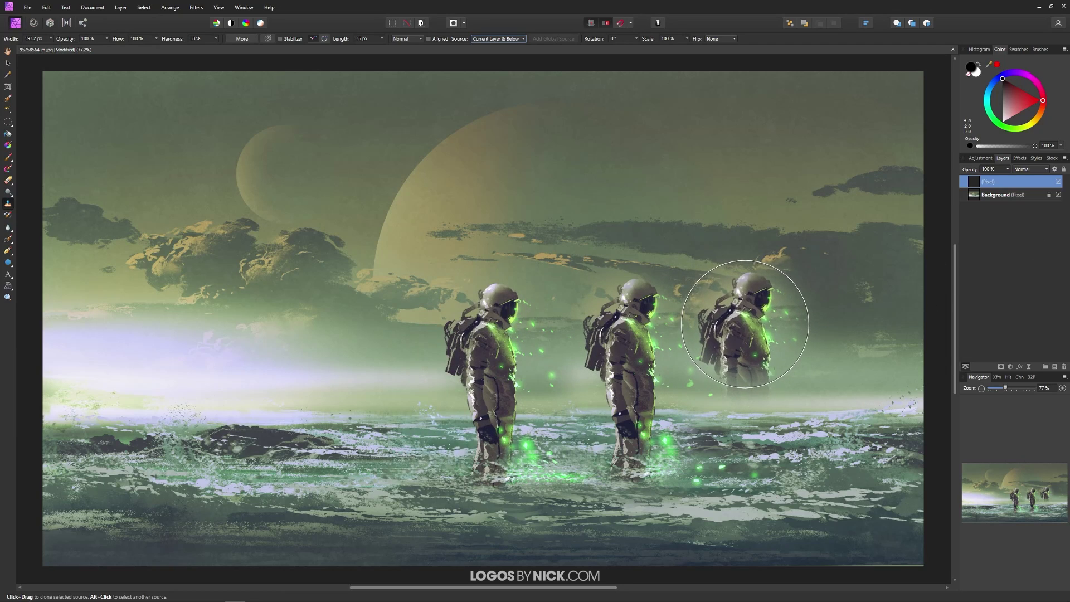
mouse_move(750, 323)
mouse_down()
mouse_move(774, 320)
mouse_move(745, 357)
mouse_move(749, 446)
mouse_up()
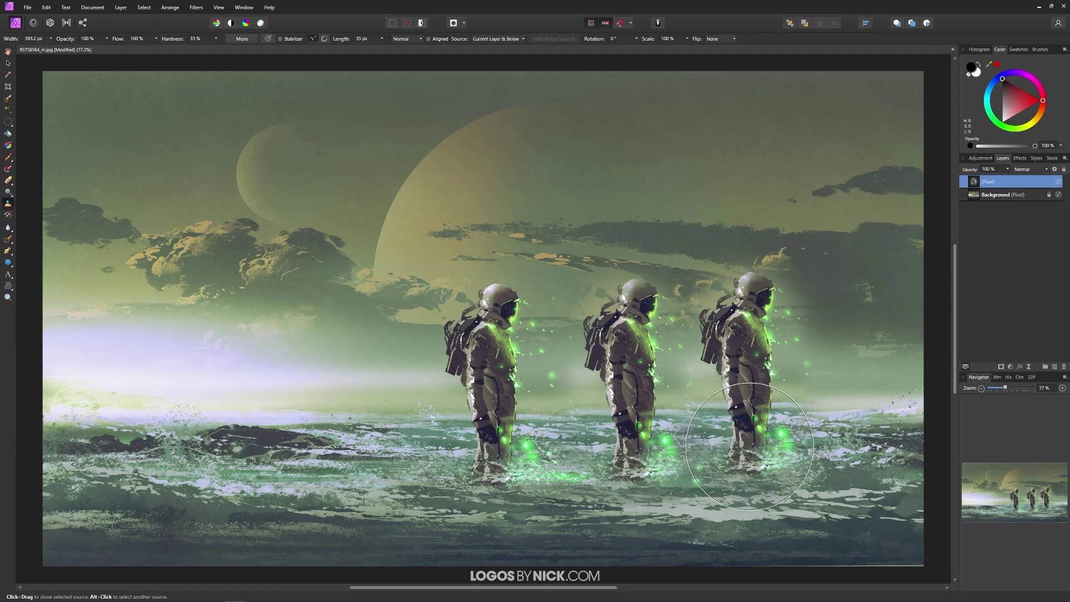
click(1058, 195)
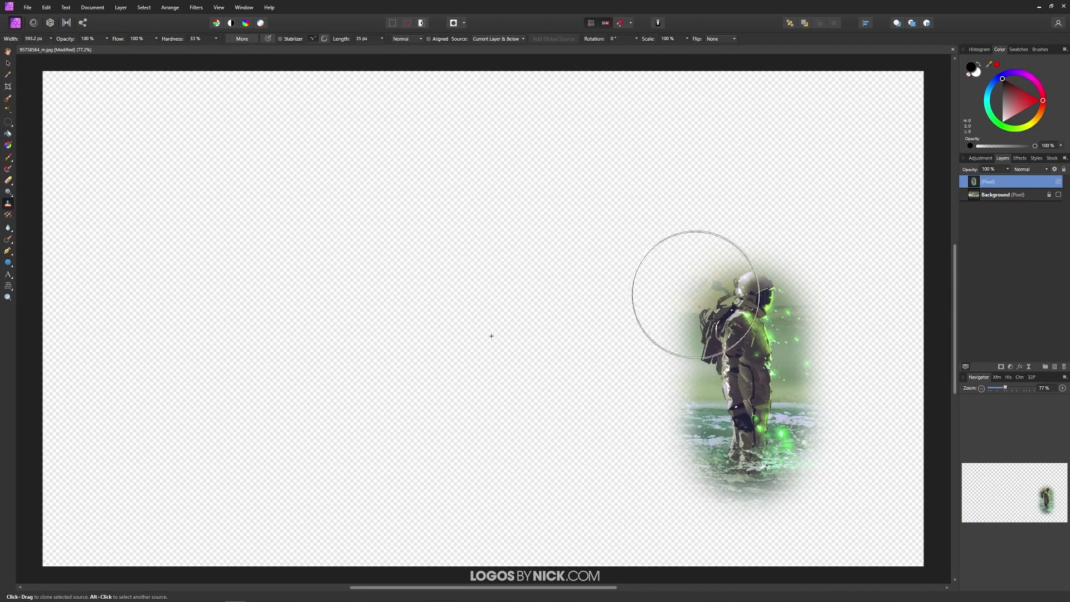
click(1058, 194)
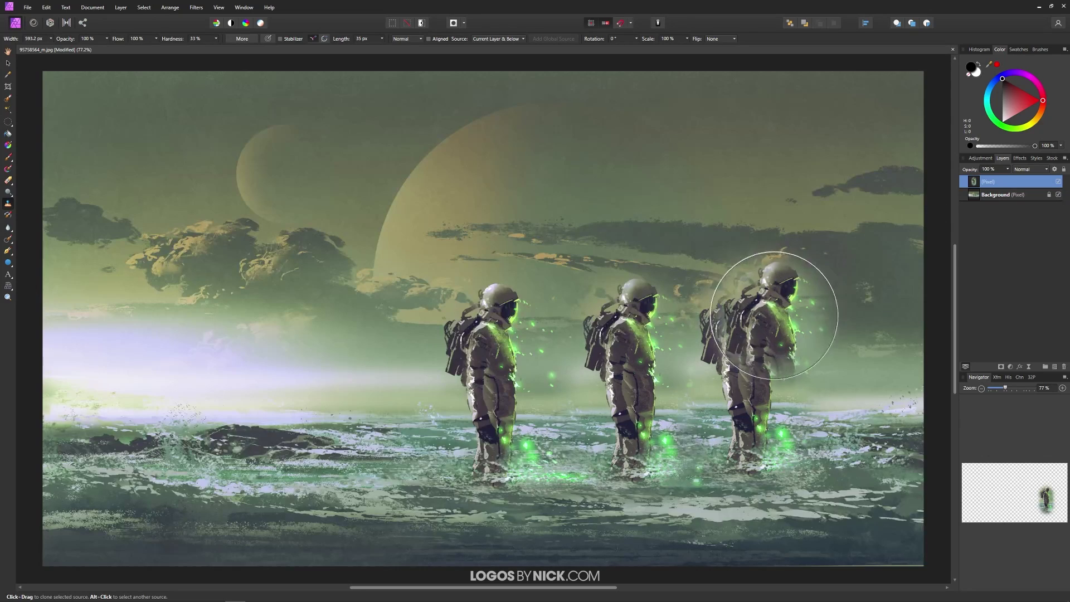
Step: Delete the Pixel layer, test a 39.1° rotated clone, undo it, and reset rotation to 0°
click(1063, 367)
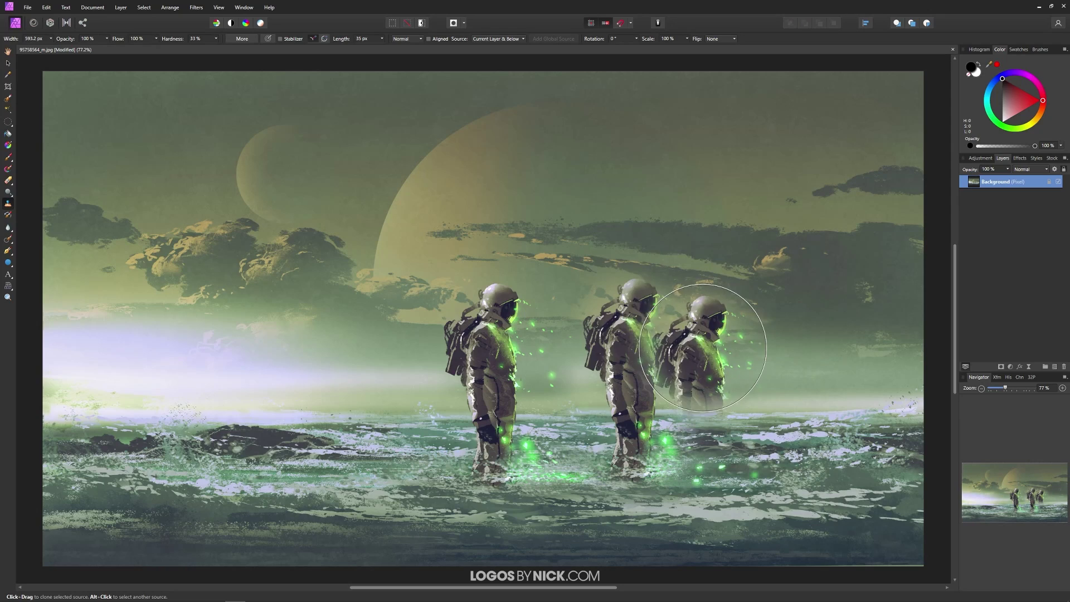
click(637, 38)
drag(643, 50, 644, 49)
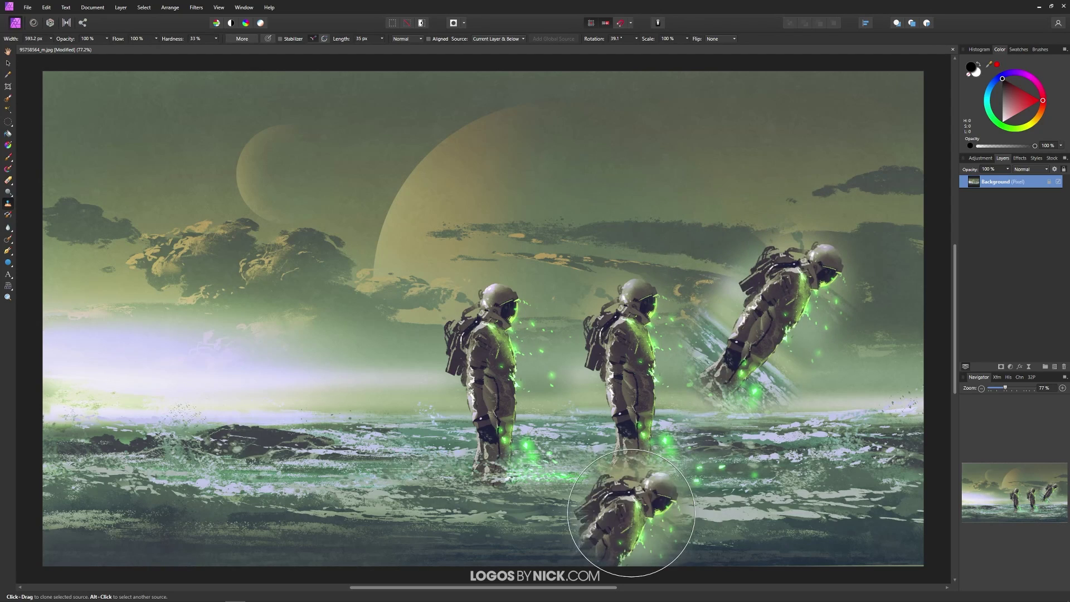
drag(617, 261, 630, 192)
key(ctrl+z)
click(636, 38)
drag(644, 48, 618, 51)
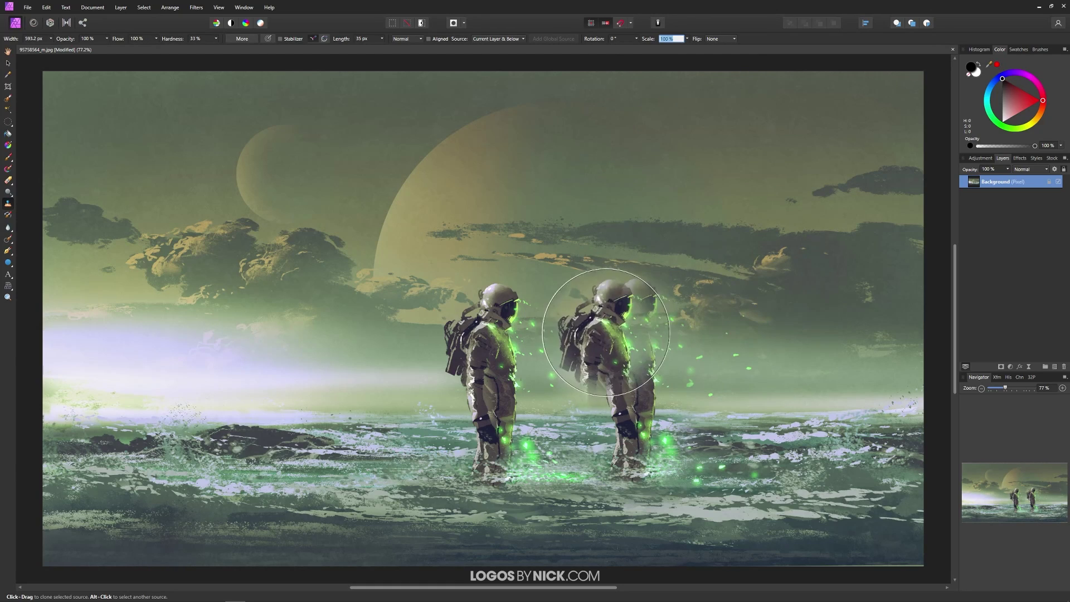
Step: Paint a test astronaut at 66% clone scale, undo it, and reset scale to 100%
click(687, 39)
drag(688, 49, 702, 48)
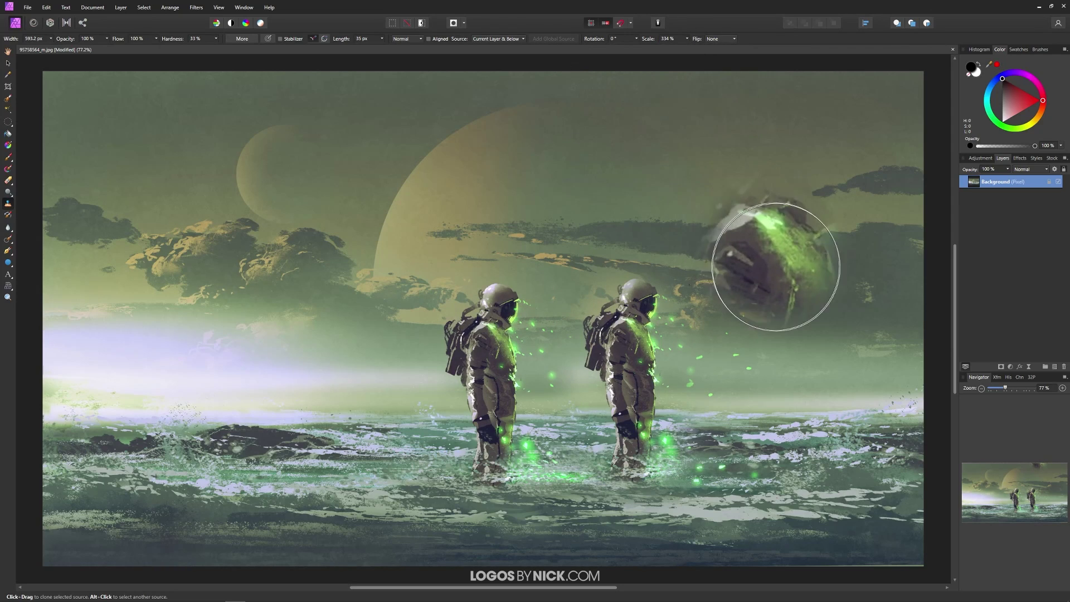
click(686, 38)
drag(702, 48, 673, 47)
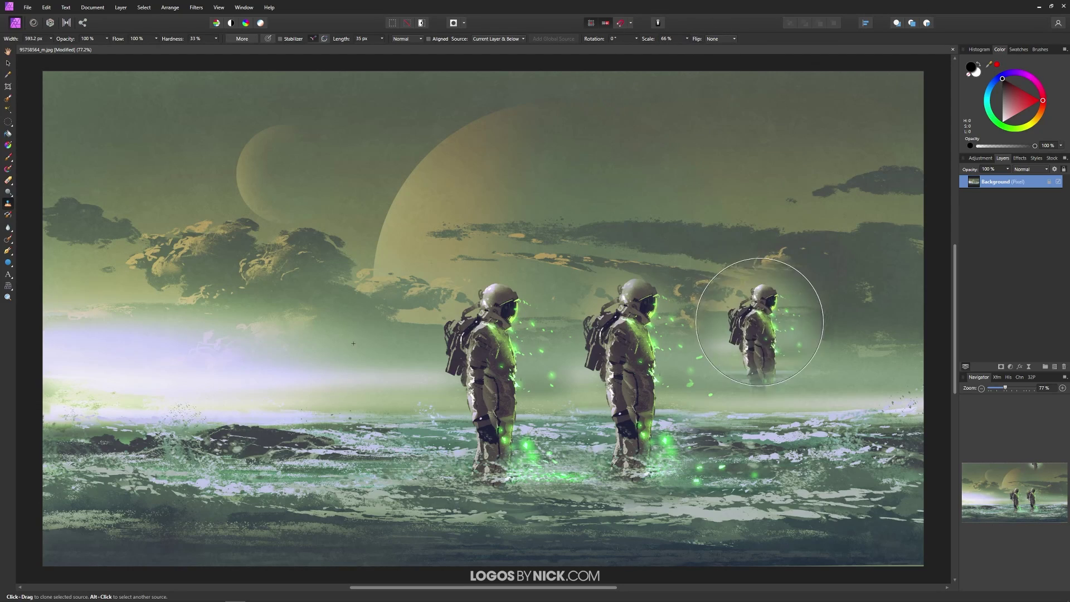
mouse_move(747, 334)
mouse_down()
mouse_move(755, 389)
mouse_move(755, 347)
mouse_move(758, 407)
mouse_up()
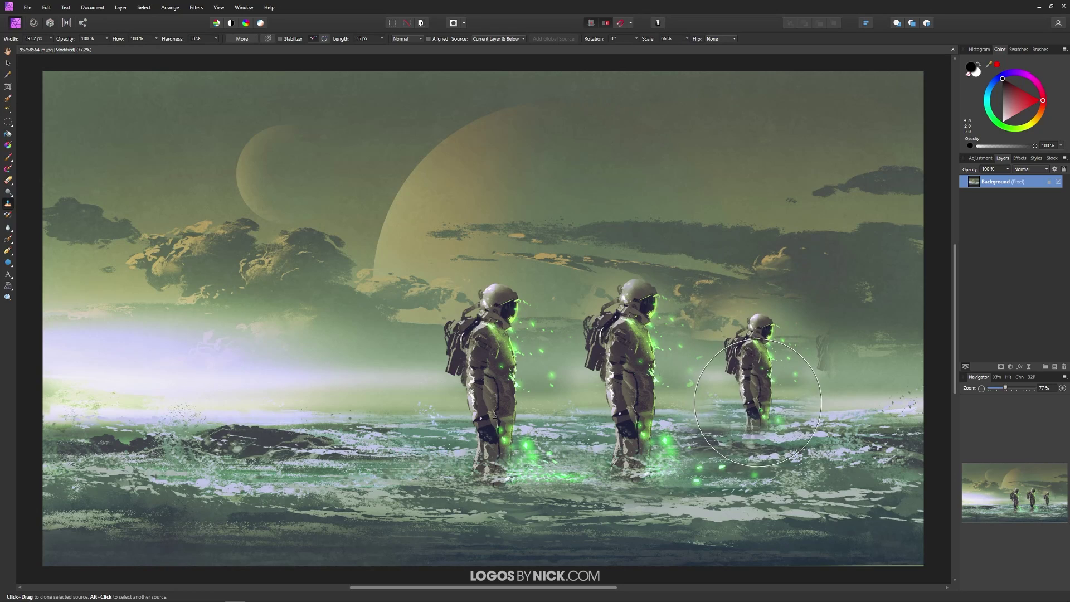
key(ctrl+z)
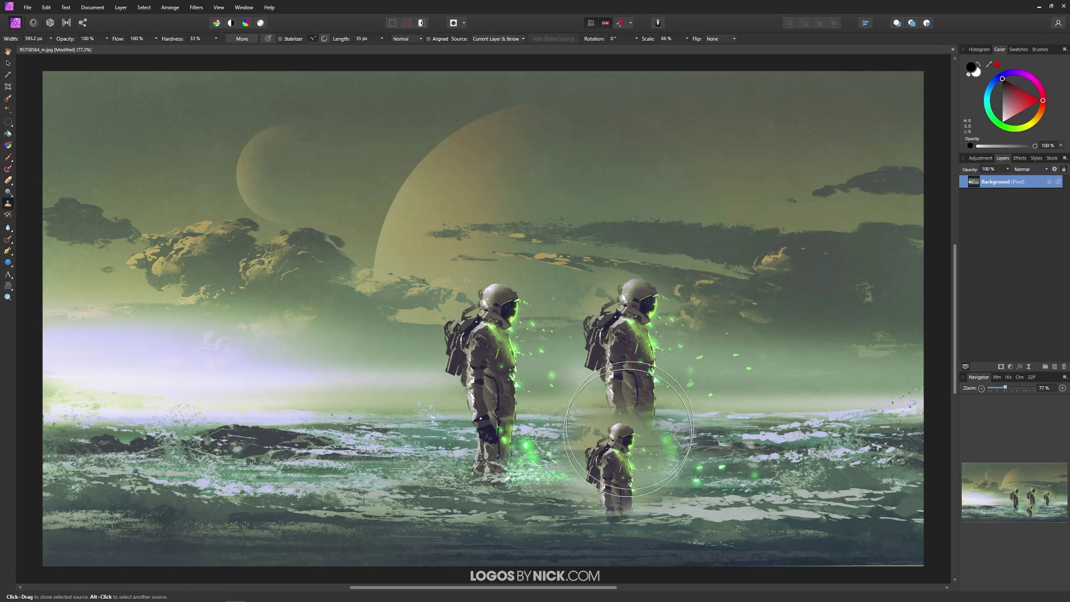
click(687, 38)
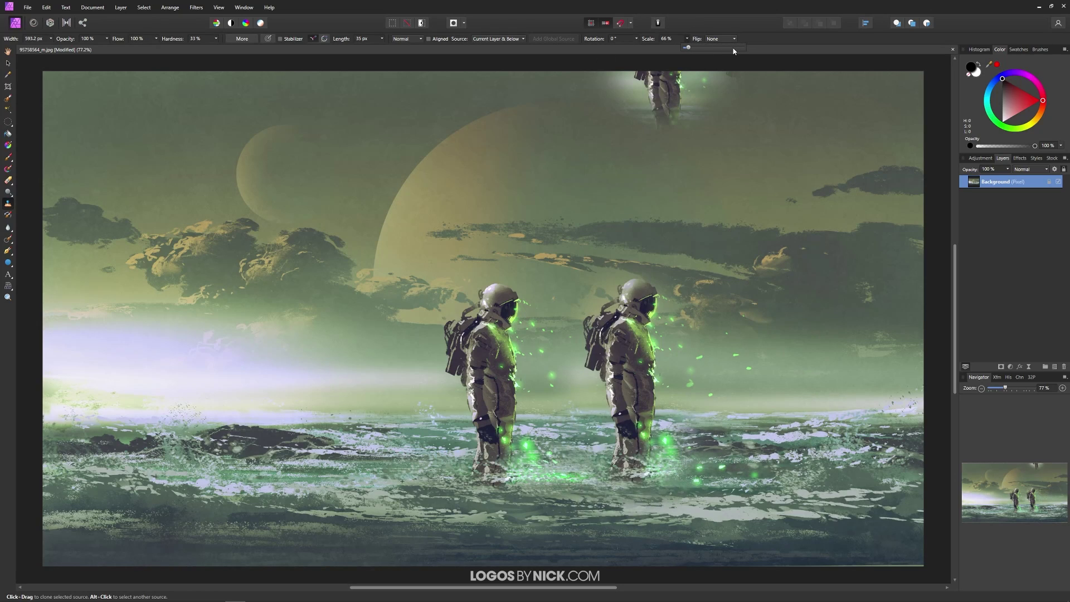
mouse_move(696, 47)
mouse_down()
mouse_move(744, 50)
mouse_move(690, 49)
mouse_up()
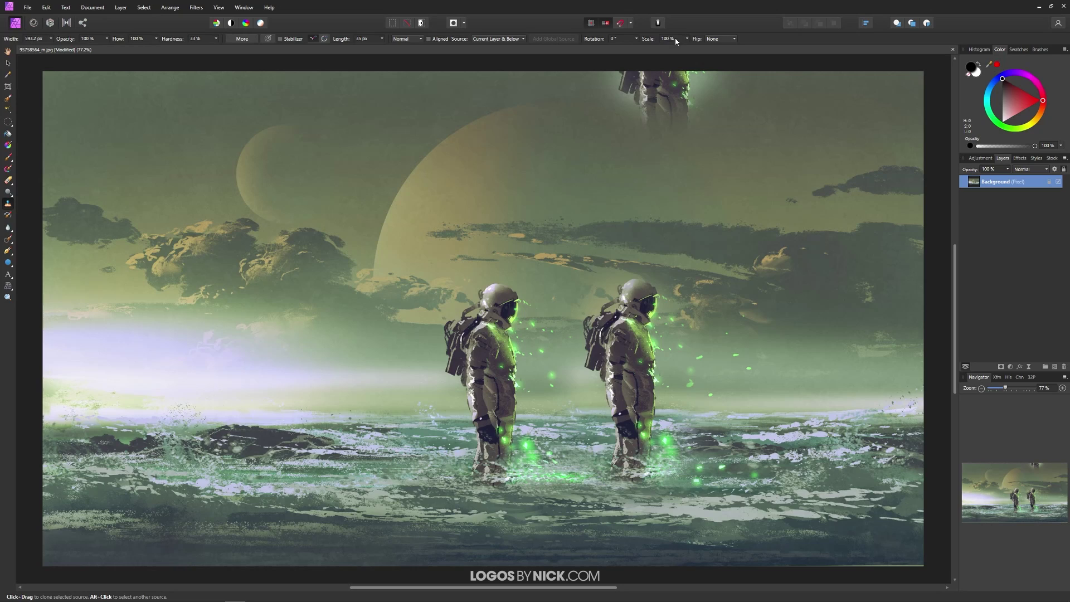
click(734, 40)
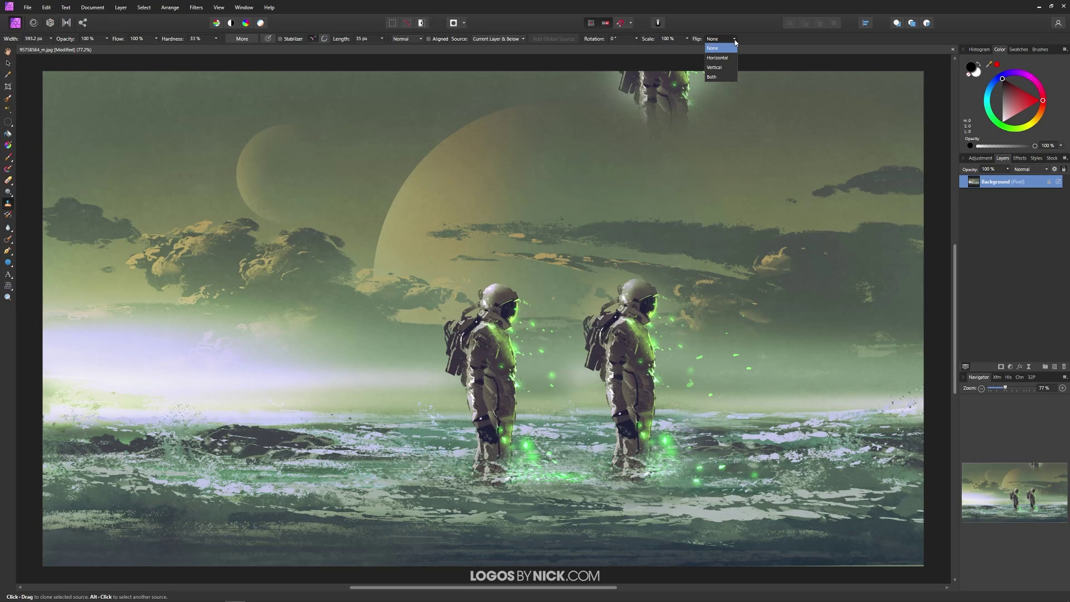
click(717, 58)
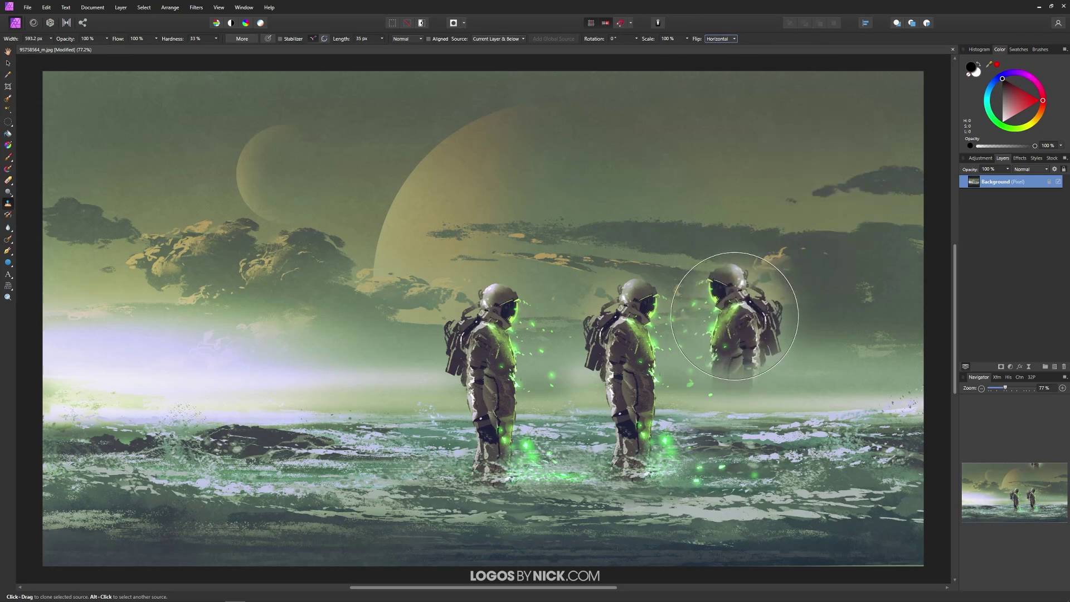
drag(747, 310, 762, 422)
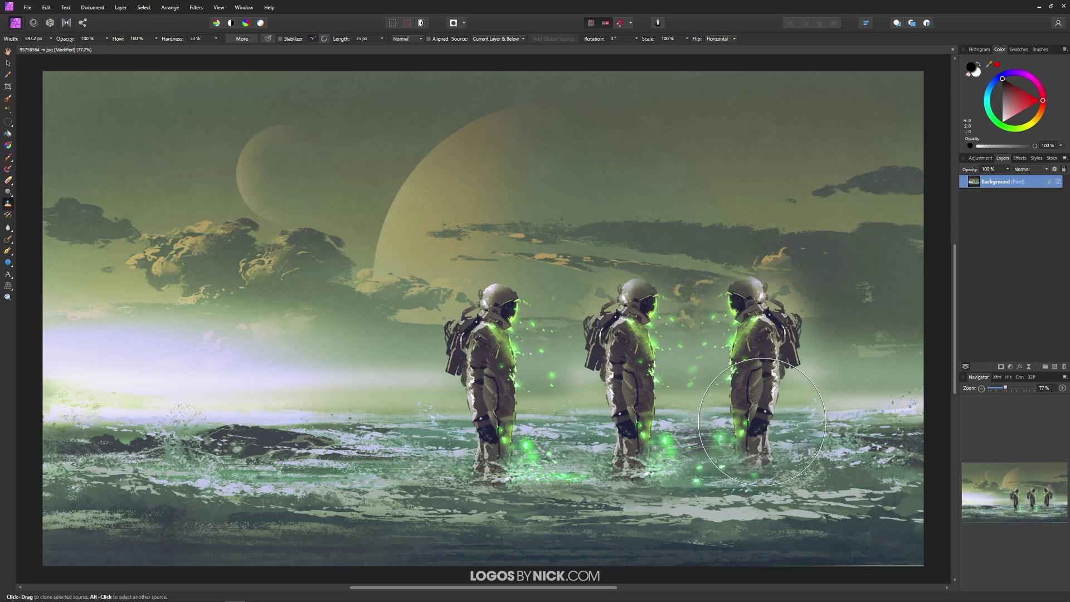
key(ctrl+z)
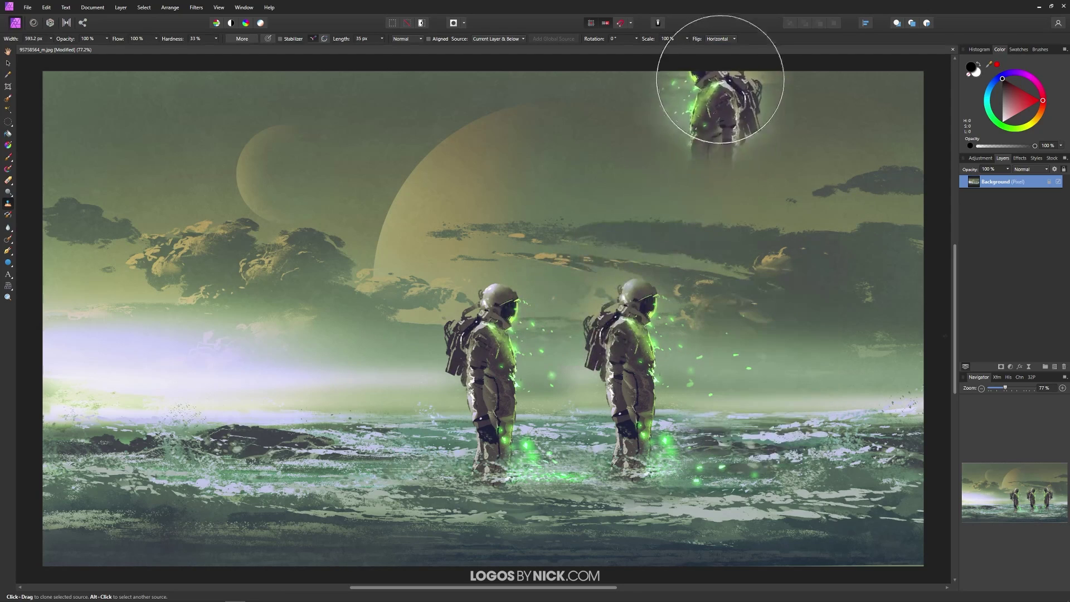
click(731, 39)
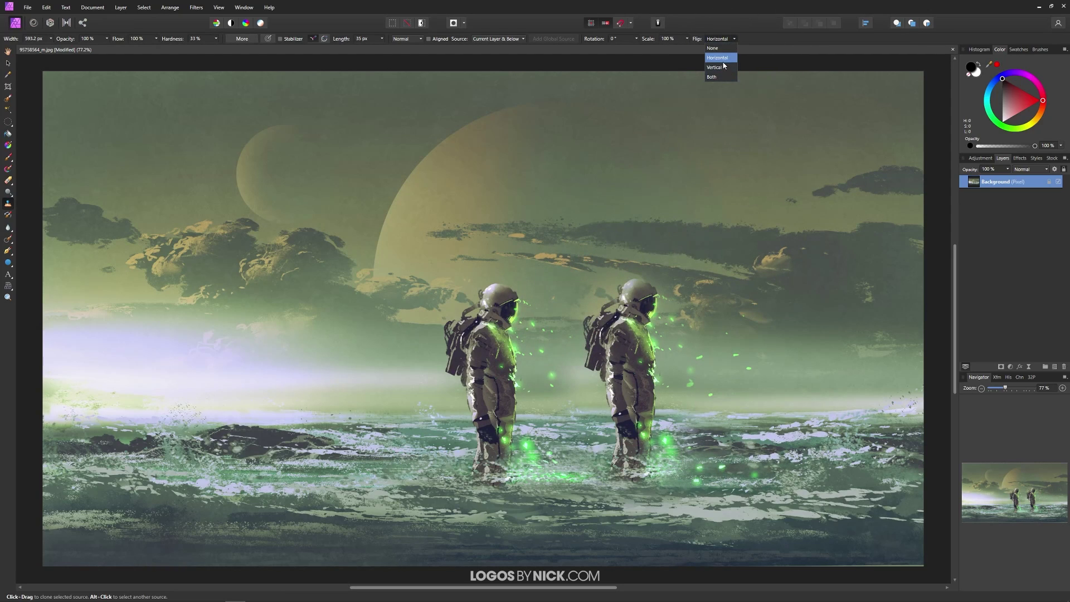
click(724, 66)
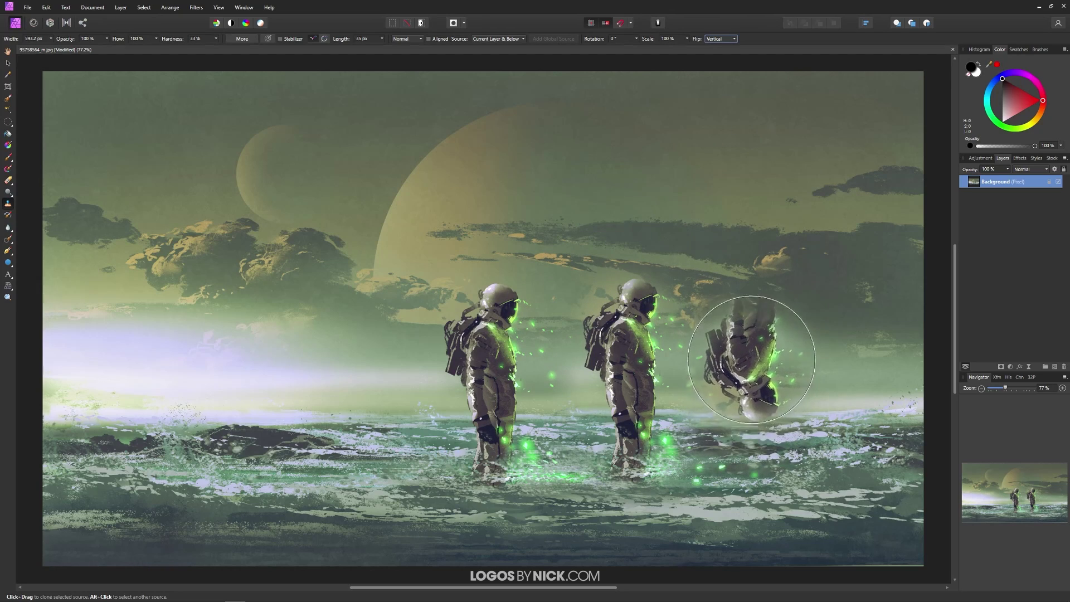
click(756, 217)
key(ctrl+z)
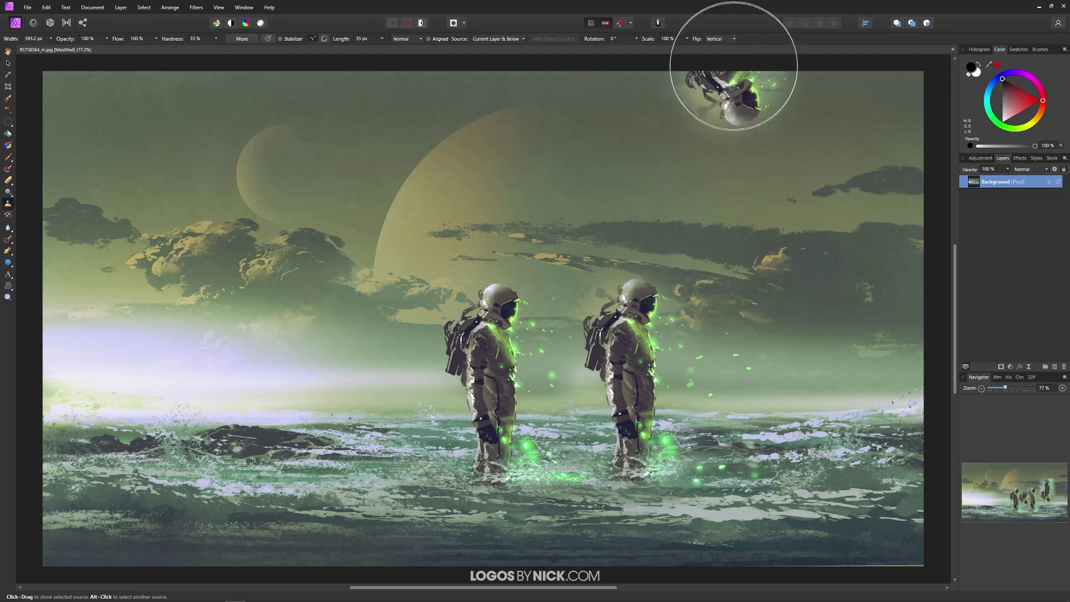
click(727, 77)
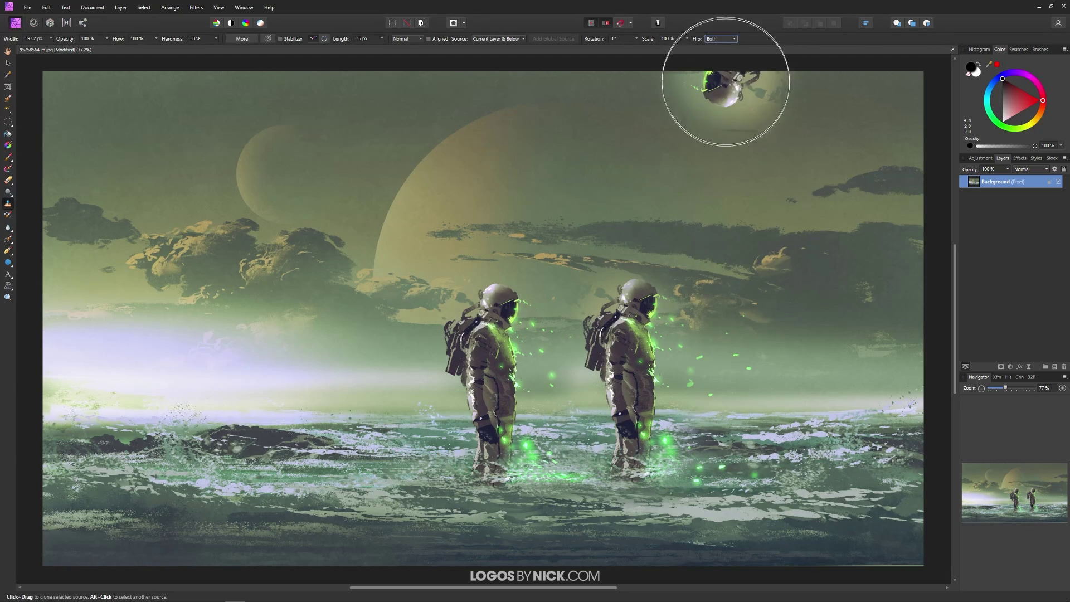
mouse_move(747, 312)
mouse_down()
mouse_move(752, 346)
mouse_move(741, 334)
mouse_move(732, 406)
mouse_move(729, 191)
mouse_move(841, 393)
mouse_up()
key(ctrl+z)
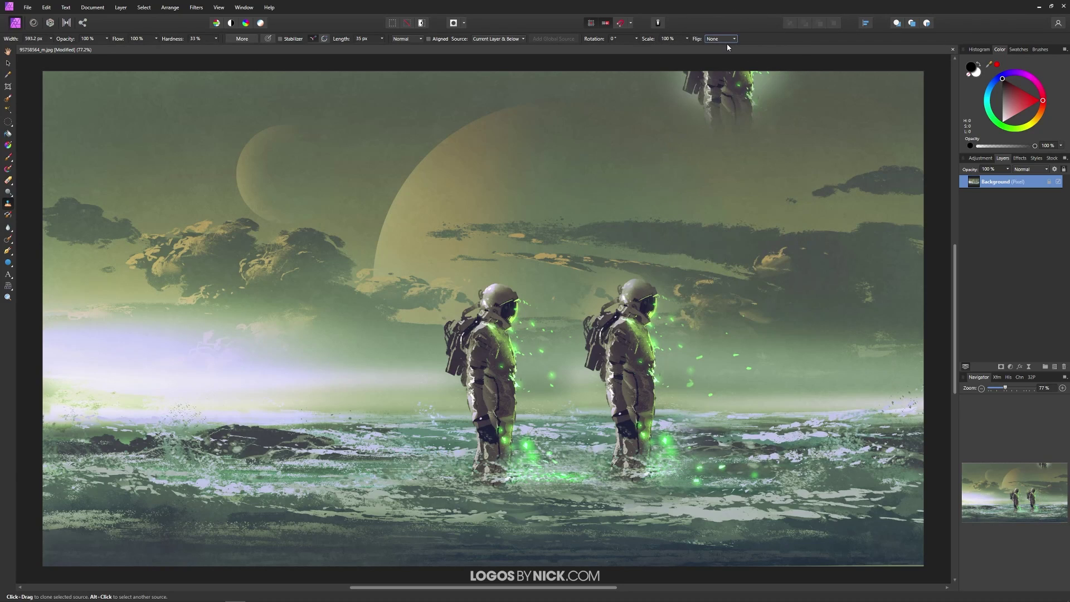
click(724, 39)
click(719, 48)
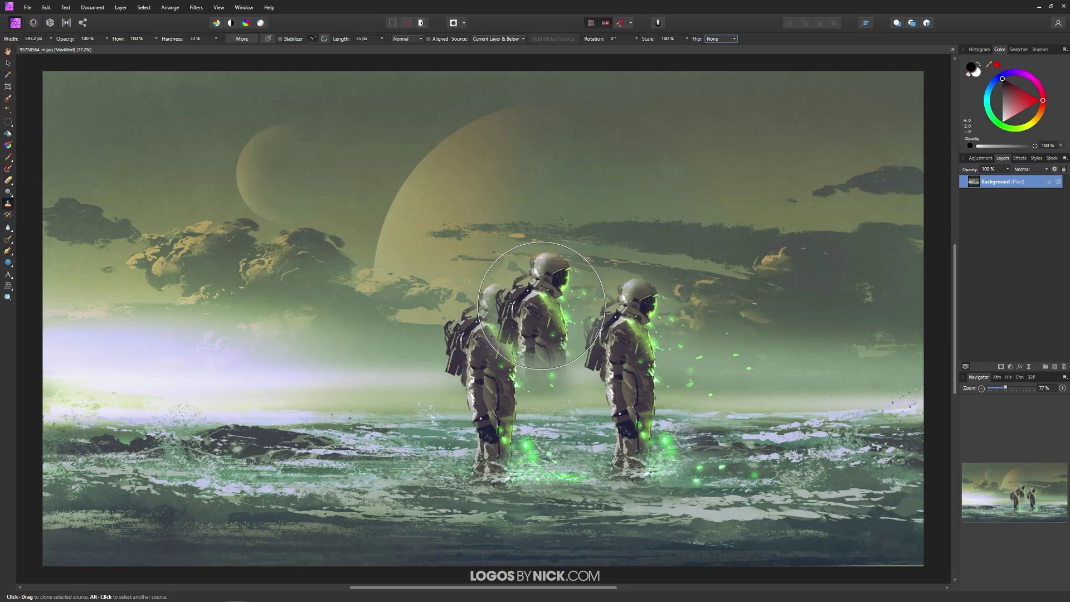
key(ctrl+z)
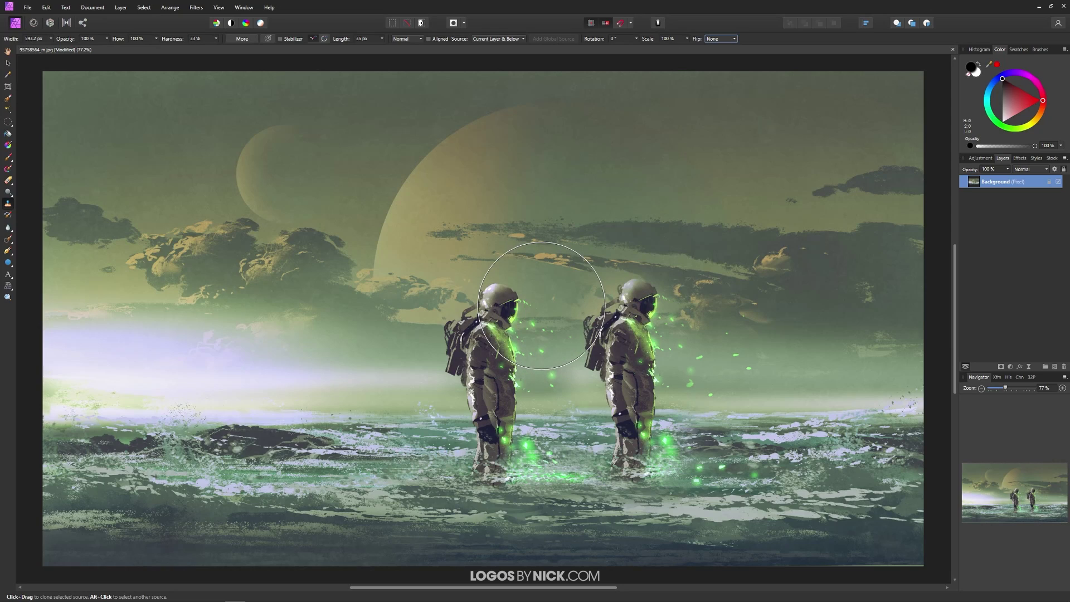